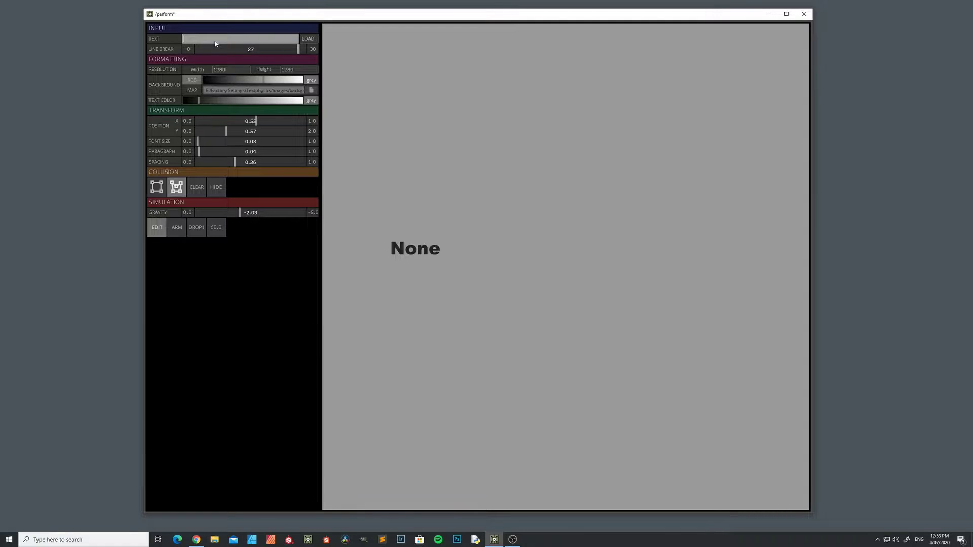
# Enter the text "this is a test to check if this is working fine"
pyautogui.write('a test to chekc ')
pyautogui.write('working fine')
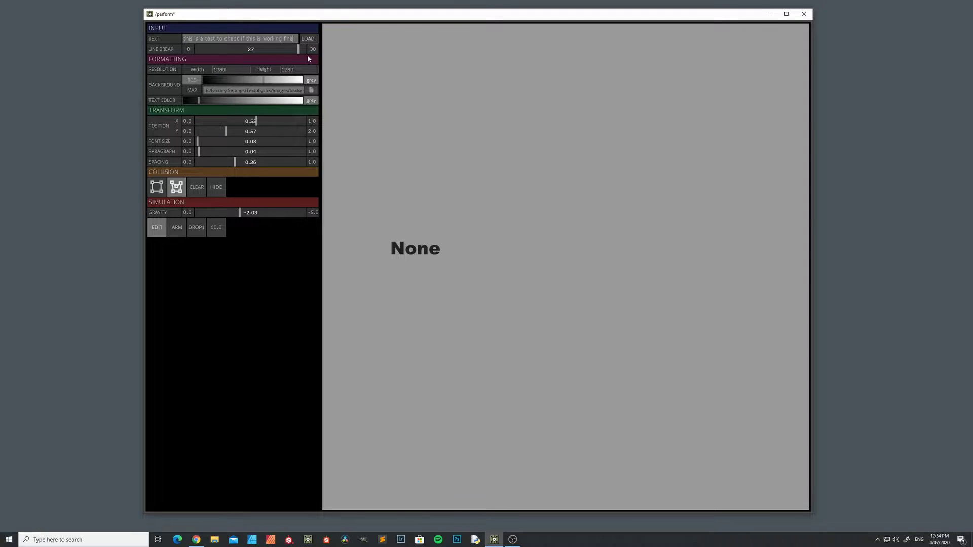
pyautogui.press('Return')
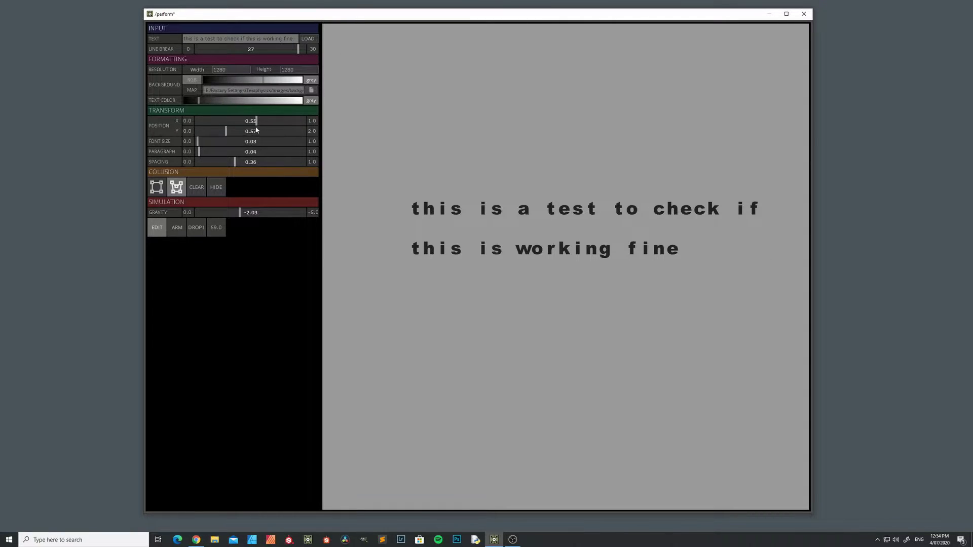
# Set the text position to X 0.49, Y 0.55 and spacing to 0.34, with slightly darker text on a slightly lighter grey background
pyautogui.moveTo(257, 123); pyautogui.dragTo(233, 164)
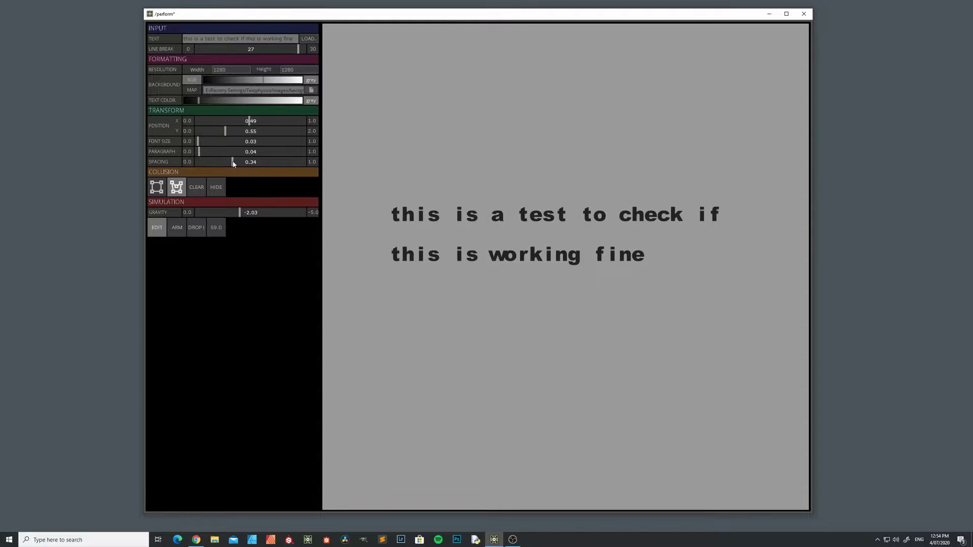
pyautogui.moveTo(200, 103)
pyautogui.mouseDown()
pyautogui.moveTo(232, 104)
pyautogui.moveTo(195, 105)
pyautogui.mouseUp()
pyautogui.moveTo(266, 79)
pyautogui.mouseDown()
pyautogui.moveTo(227, 81)
pyautogui.moveTo(278, 82)
pyautogui.moveTo(266, 82)
pyautogui.mouseUp()
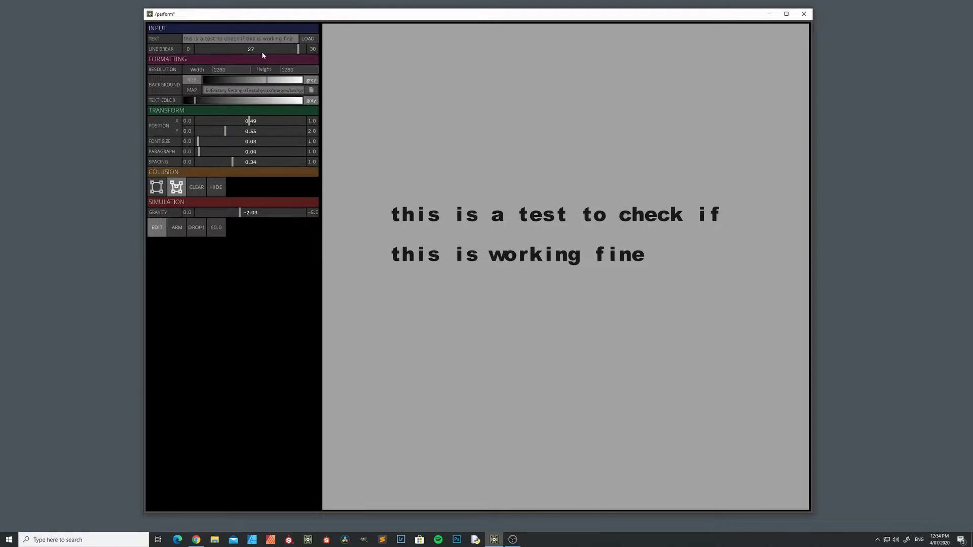
# Set the line break to 23 so the text wraps onto two lines
pyautogui.moveTo(298, 49); pyautogui.dragTo(270, 50)
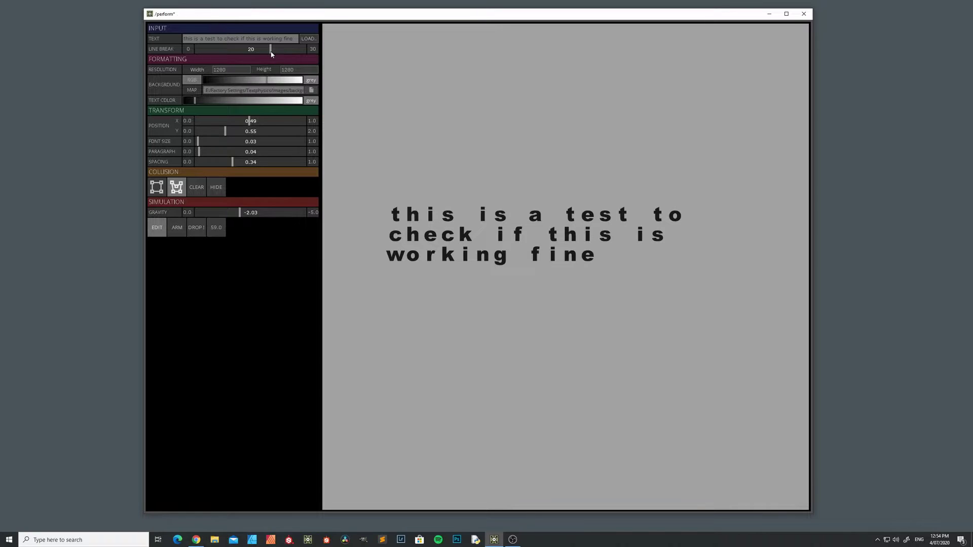
pyautogui.moveTo(277, 53); pyautogui.dragTo(284, 51)
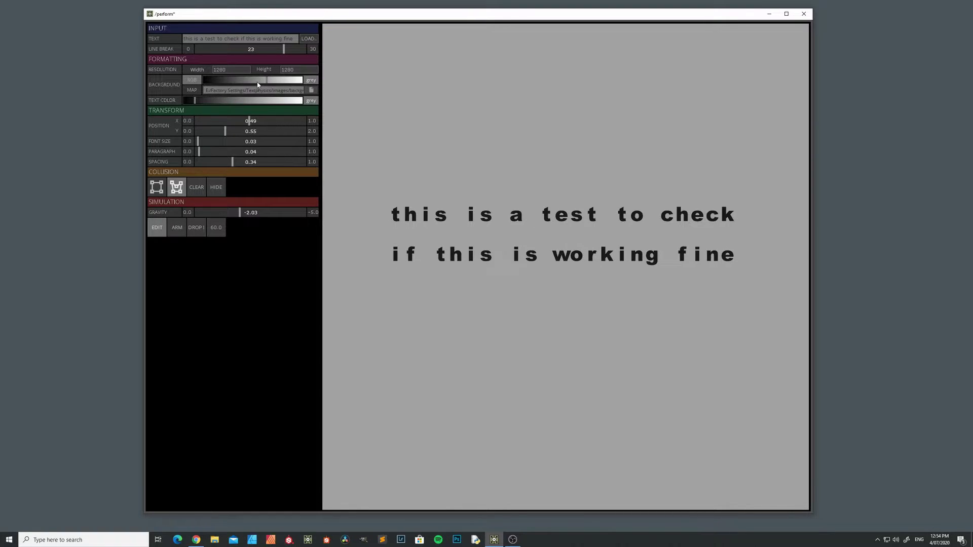
# Arm the simulation, drop the text without any collision shapes, and return to edit mode
pyautogui.click(174, 229)
pyautogui.click(197, 230)
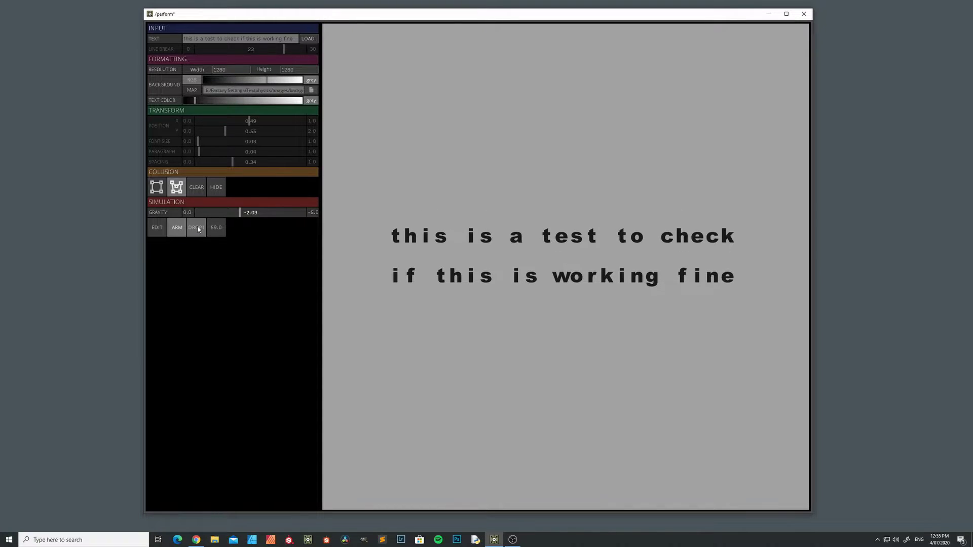
pyautogui.click(157, 229)
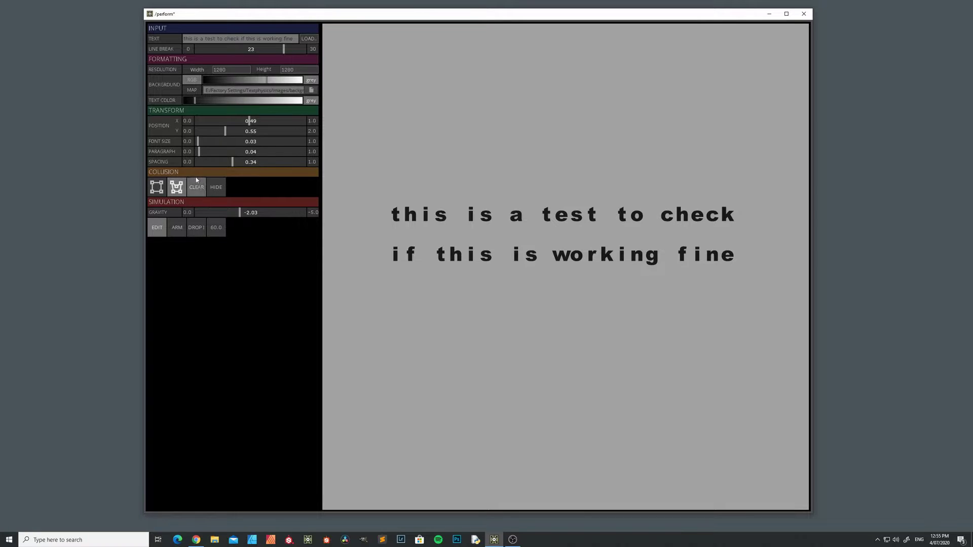
# Draw three staggered rectangular collision blocks below the text: upper left, middle right and lower left of centre
pyautogui.click(157, 188)
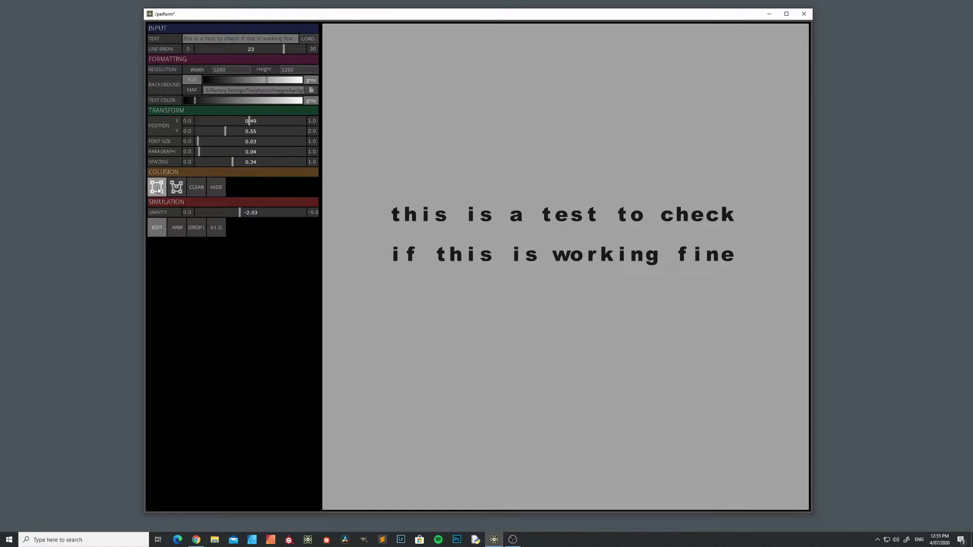
pyautogui.moveTo(357, 281)
pyautogui.mouseDown()
pyautogui.moveTo(412, 310)
pyautogui.moveTo(496, 315)
pyautogui.moveTo(503, 304)
pyautogui.mouseUp()
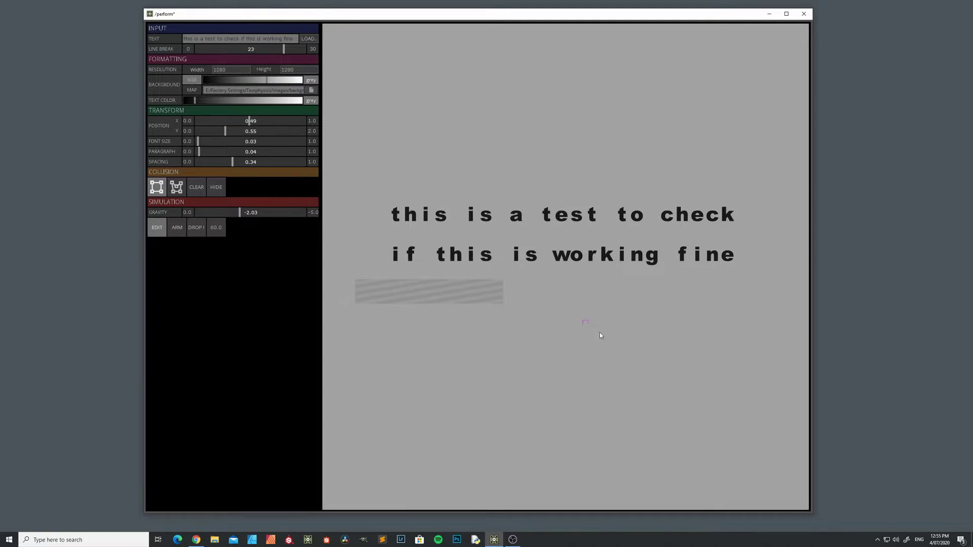
pyautogui.moveTo(600, 336); pyautogui.dragTo(759, 349)
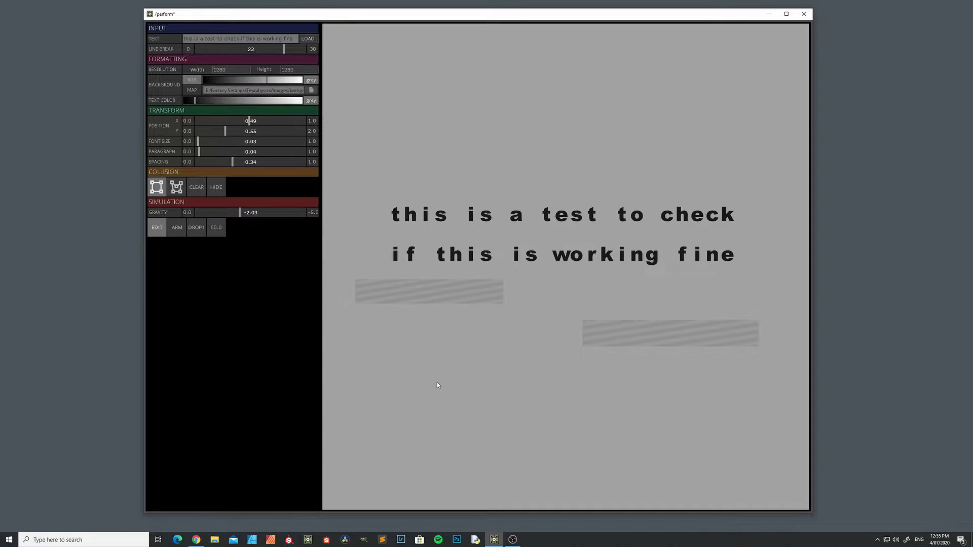
pyautogui.moveTo(437, 382)
pyautogui.mouseDown()
pyautogui.moveTo(503, 412)
pyautogui.moveTo(518, 409)
pyautogui.mouseUp()
pyautogui.moveTo(413, 380)
pyautogui.mouseDown()
pyautogui.moveTo(489, 400)
pyautogui.moveTo(558, 399)
pyautogui.mouseUp()
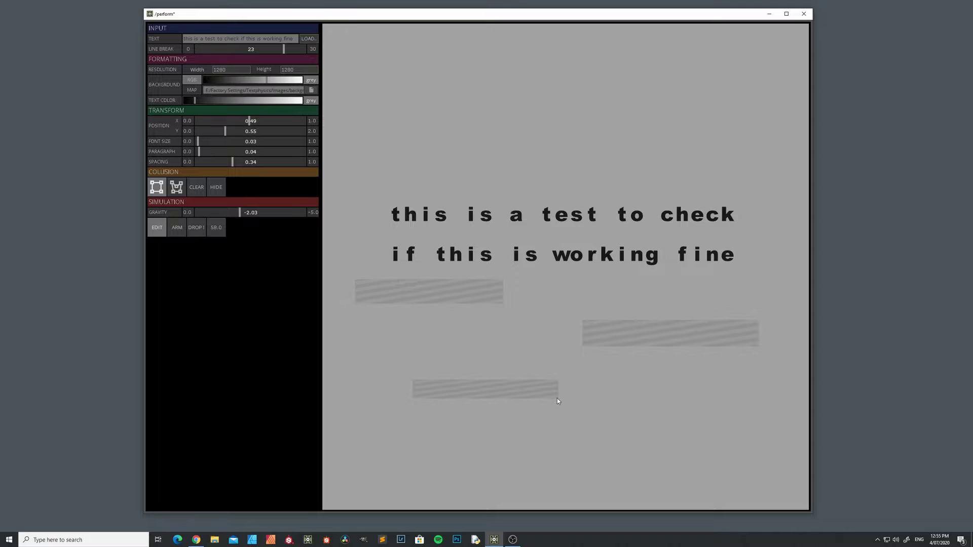
# Arm the simulation and drop the text repeatedly onto the three rectangular collision blocks
pyautogui.click(177, 229)
pyautogui.click(201, 231)
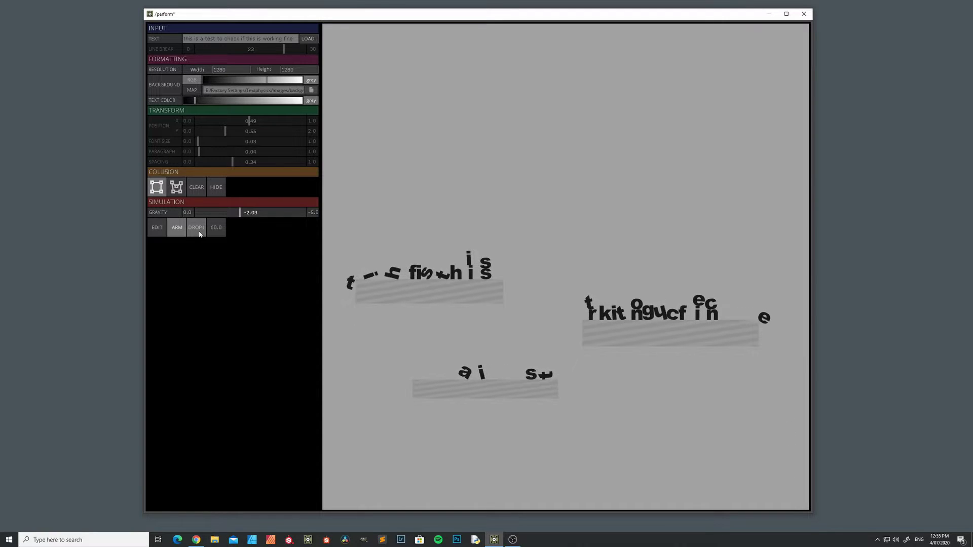
pyautogui.click(201, 232)
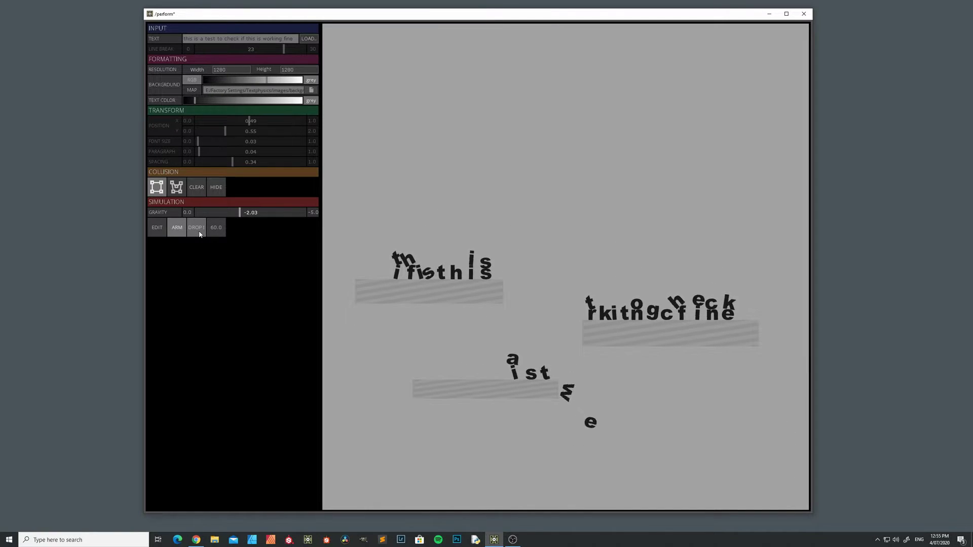
pyautogui.click(200, 232)
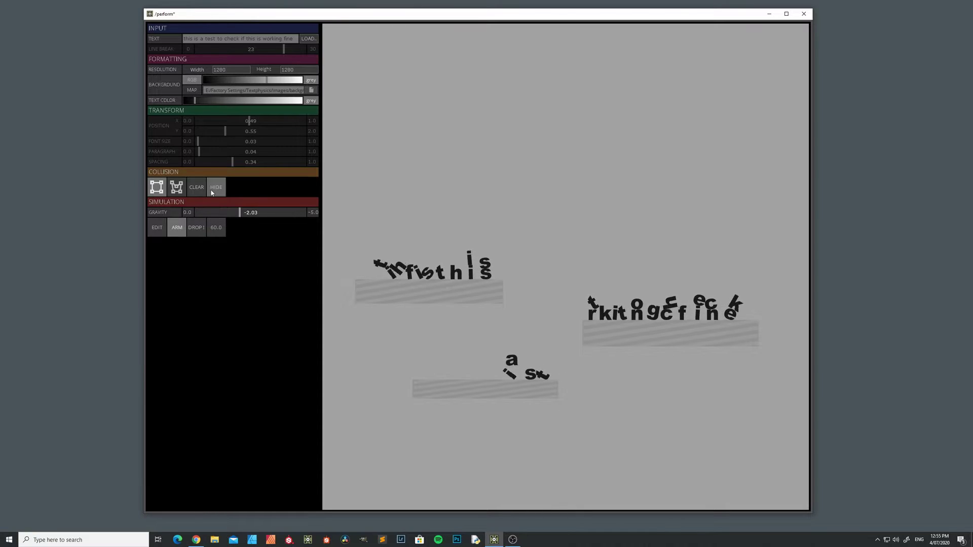
# Hide the collision blocks while dropping the text again, then return to edit mode and show the blocks
pyautogui.click(213, 189)
pyautogui.click(196, 231)
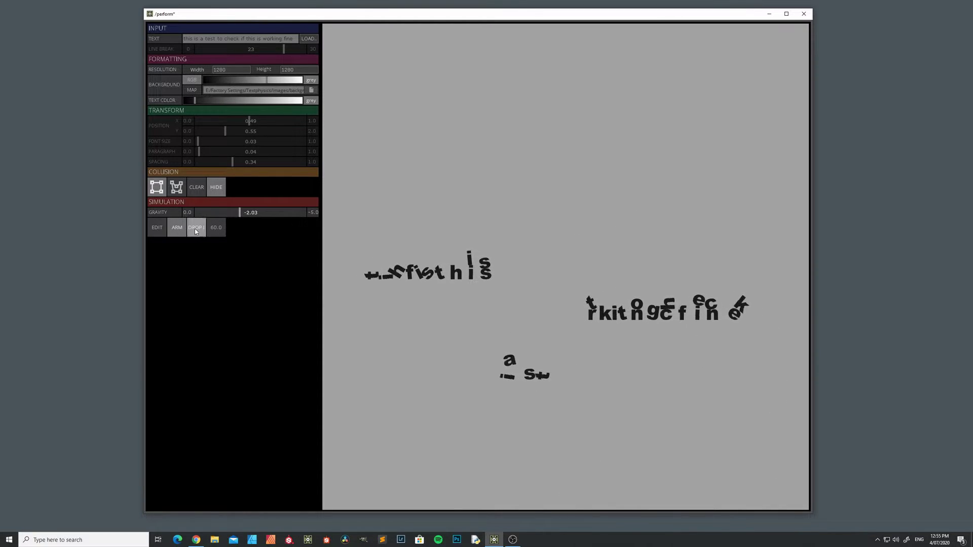
pyautogui.click(194, 229)
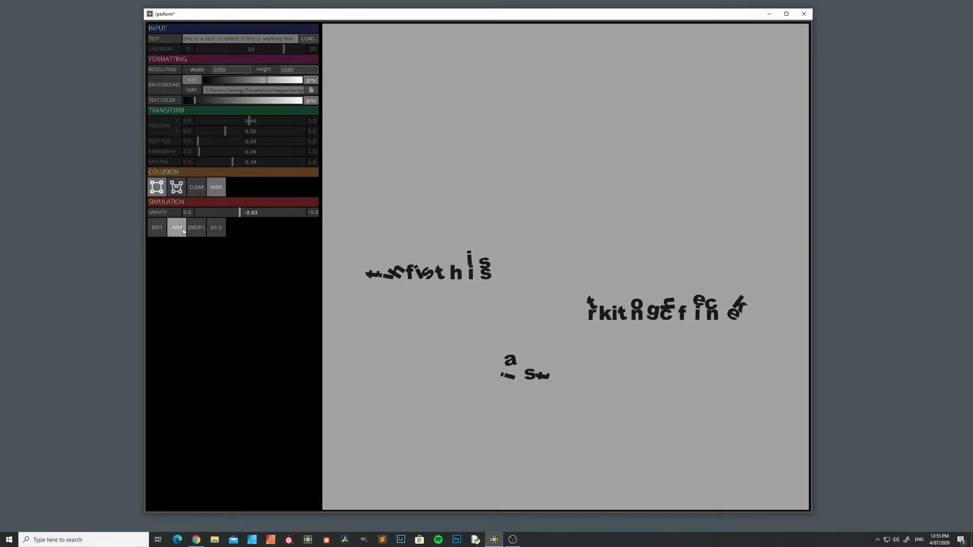
pyautogui.click(157, 229)
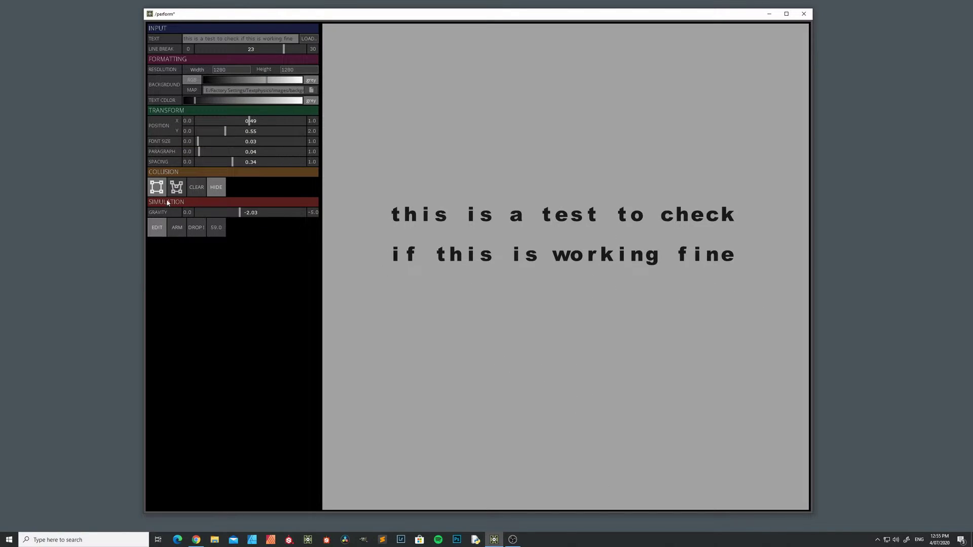
pyautogui.click(213, 190)
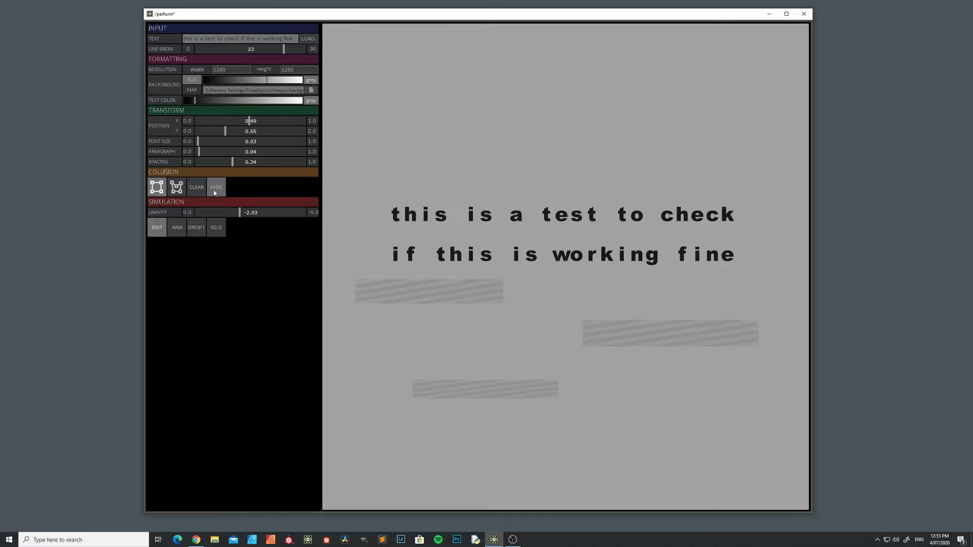
# Clear the rectangular collision blocks and raise the text to position X 0.49, Y 0.81
pyautogui.click(202, 191)
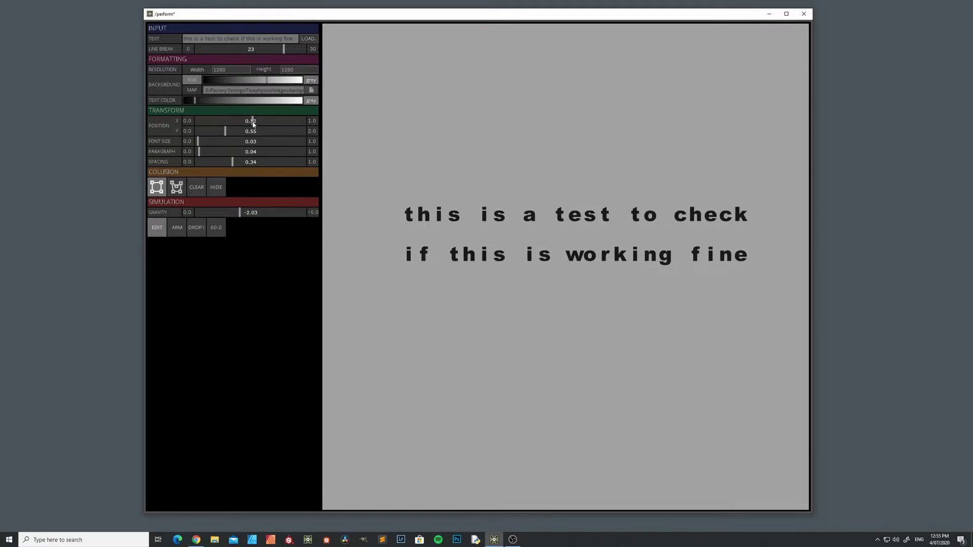
pyautogui.moveTo(227, 133); pyautogui.dragTo(250, 123)
# Draw two four-sided collision polygons just below the text, the left one sloping down and the right one sloping up toward the right
pyautogui.click(177, 187)
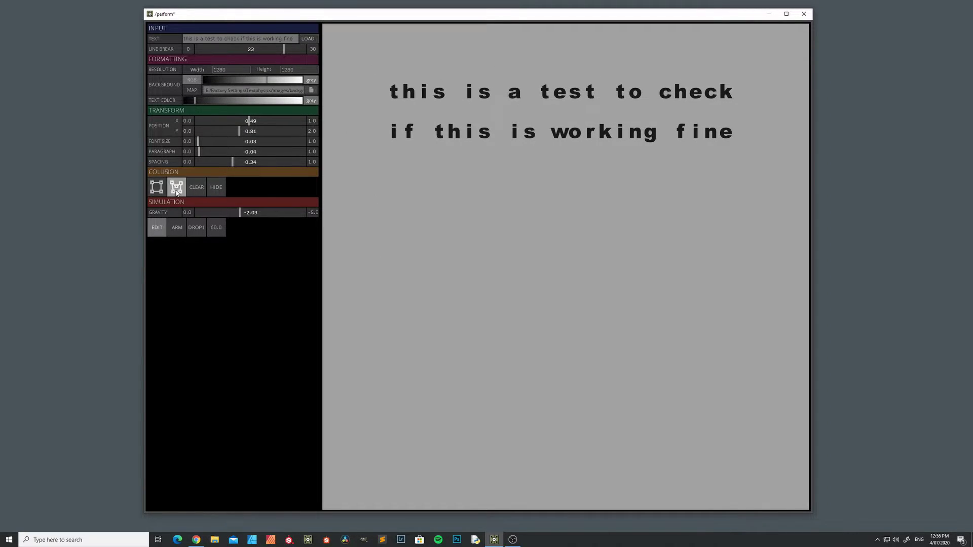
pyautogui.click(478, 217)
pyautogui.click(482, 265)
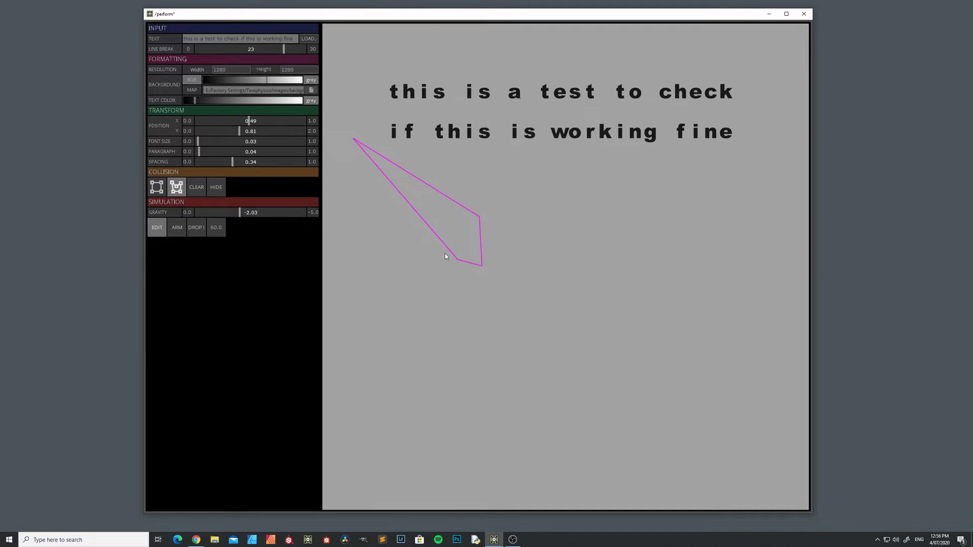
pyautogui.doubleClick(343, 200)
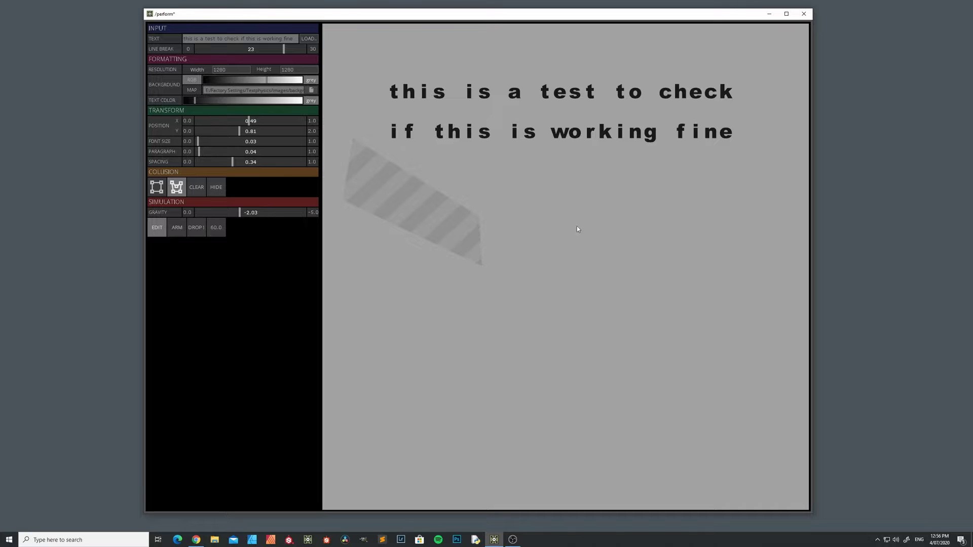
pyautogui.click(558, 250)
pyautogui.click(749, 250)
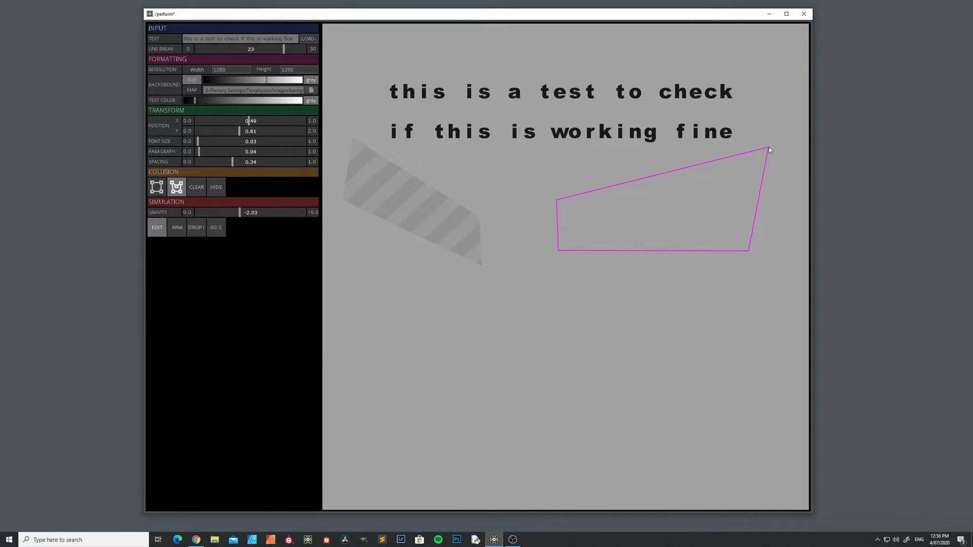
pyautogui.doubleClick(769, 147)
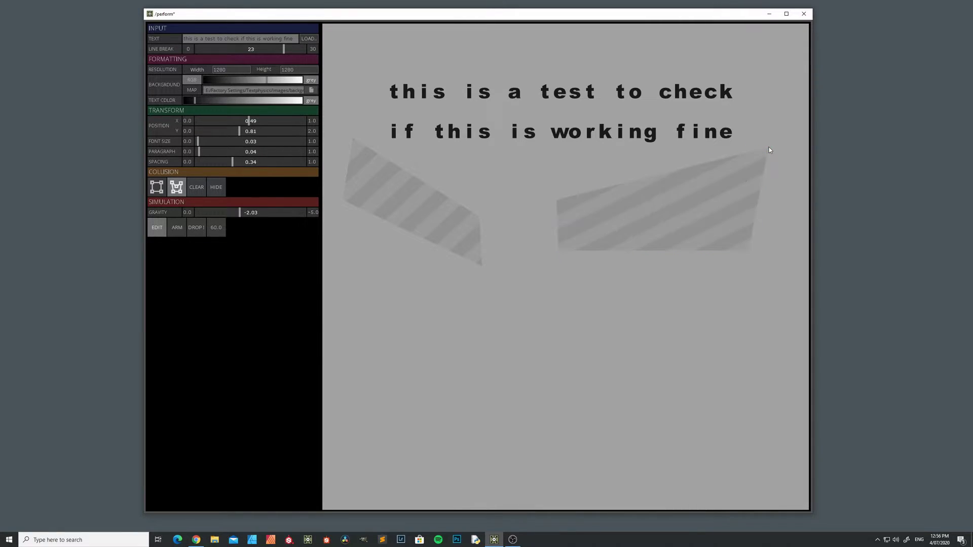
# Draw two more four-sided collision polygons lower down, one sloping down on the left and one sloping up on the right
pyautogui.click(423, 283)
pyautogui.click(551, 345)
pyautogui.click(556, 383)
pyautogui.doubleClick(396, 331)
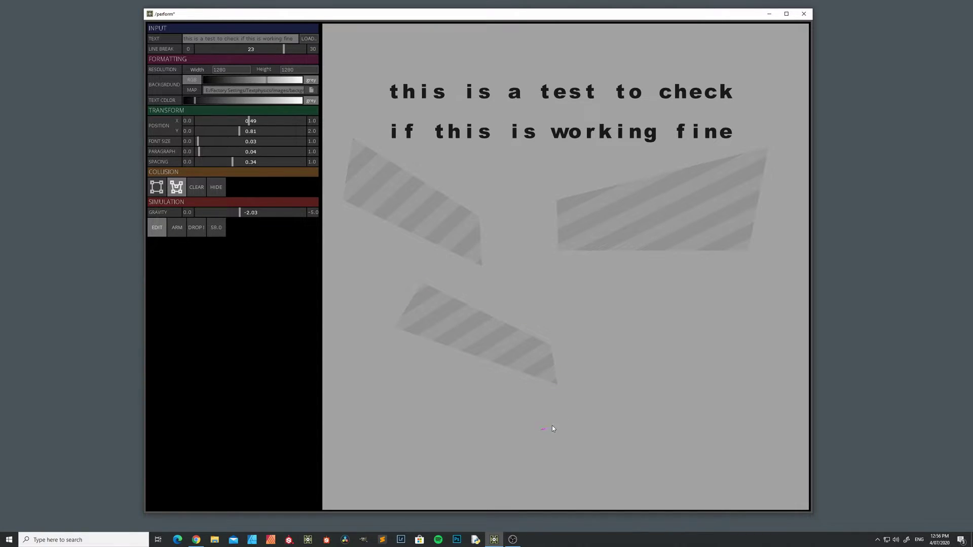
pyautogui.click(716, 356)
pyautogui.click(740, 423)
pyautogui.doubleClick(540, 479)
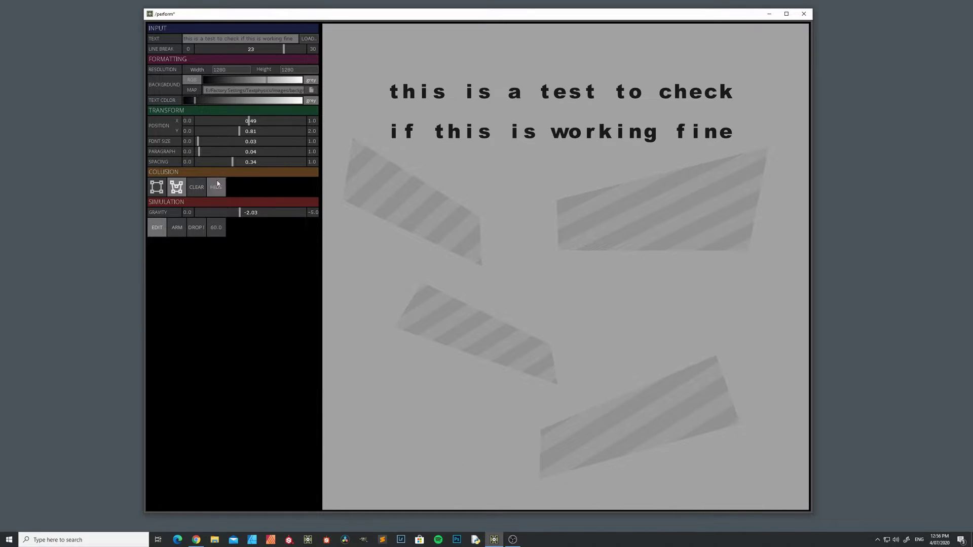
# Arm the simulation, drop the text onto the four polygons, and return to edit mode
pyautogui.click(177, 227)
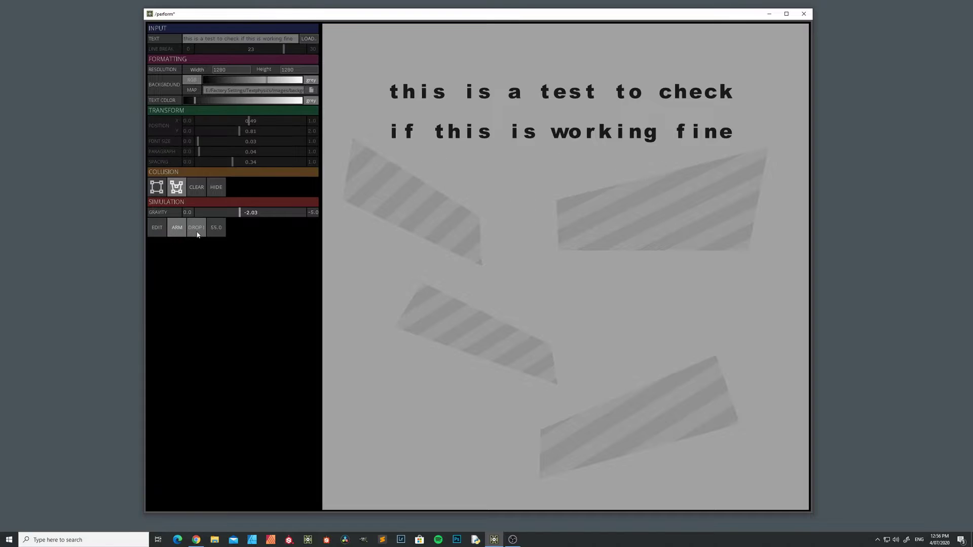
pyautogui.click(198, 231)
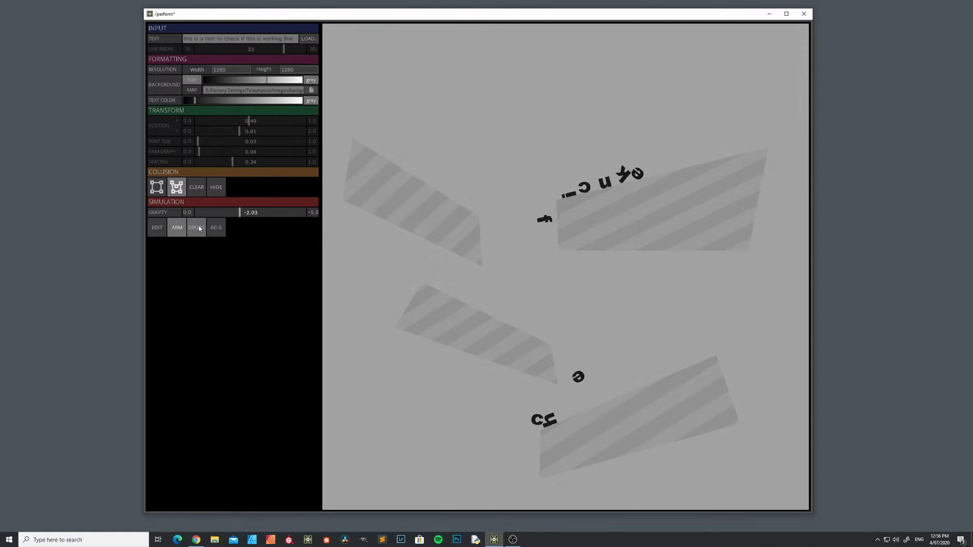
pyautogui.click(158, 228)
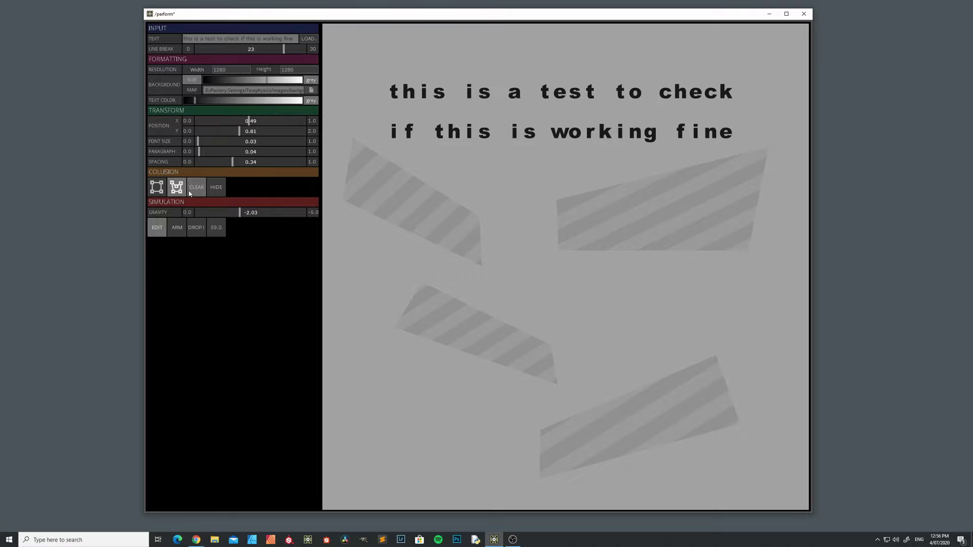
# Load background_2.png as the background map and switch the background from RGB to the map
pyautogui.click(312, 90)
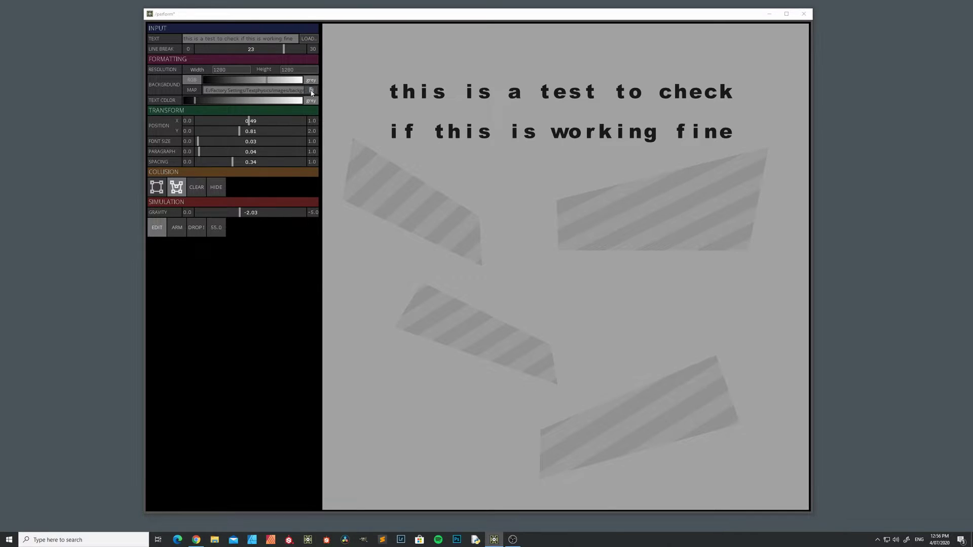
pyautogui.click(277, 84)
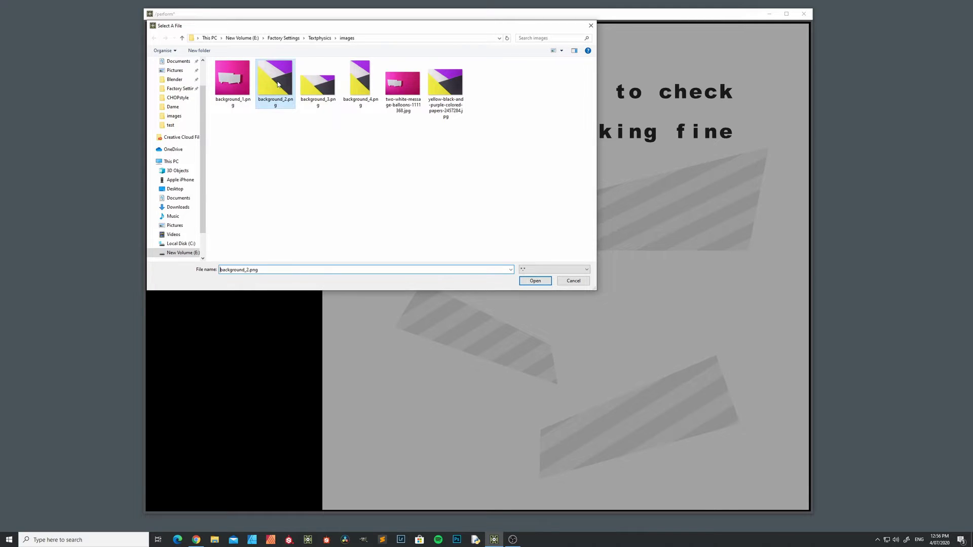
pyautogui.click(536, 281)
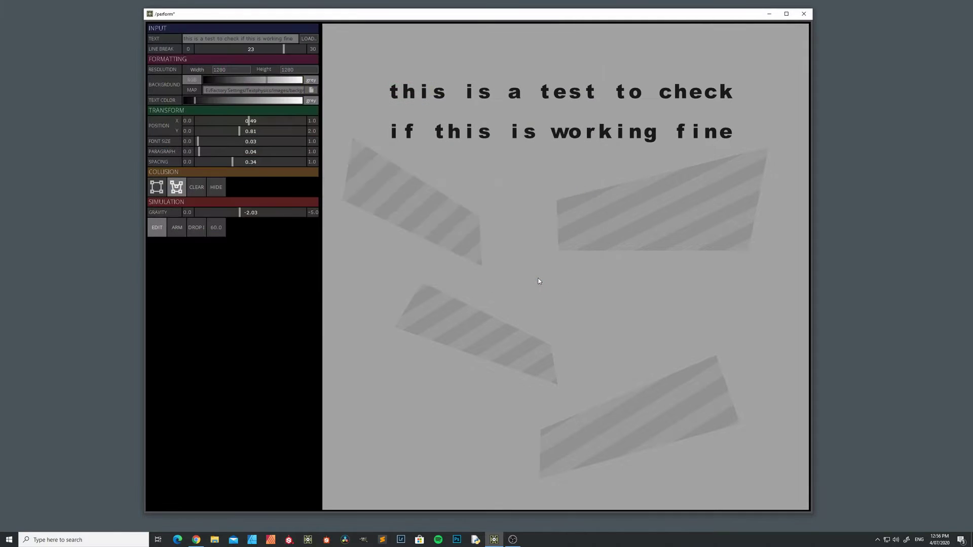
pyautogui.click(192, 91)
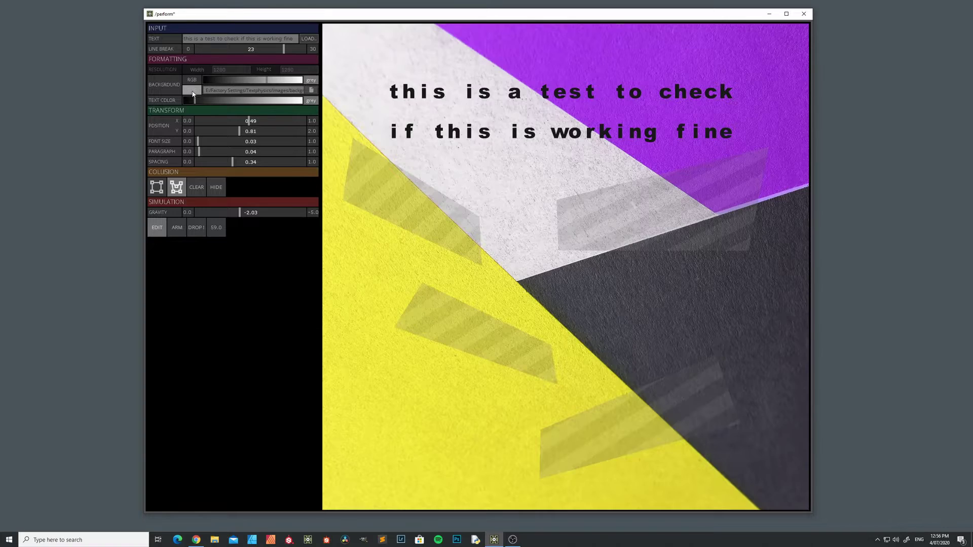
# Clear all the collision polygons from the canvas
pyautogui.click(195, 187)
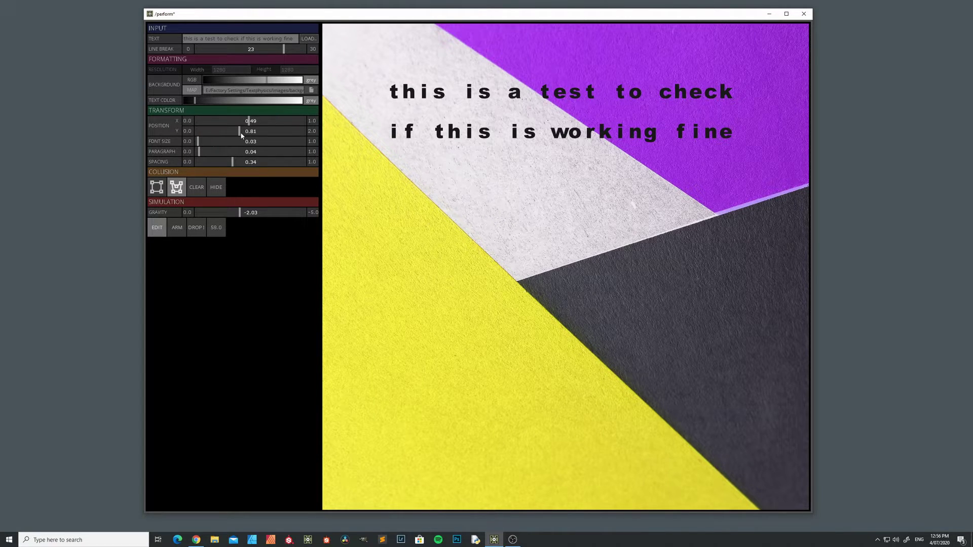
# Move the text up and to the right by setting its position to X 0.61 and Y 0.89
pyautogui.moveTo(240, 135); pyautogui.dragTo(244, 132)
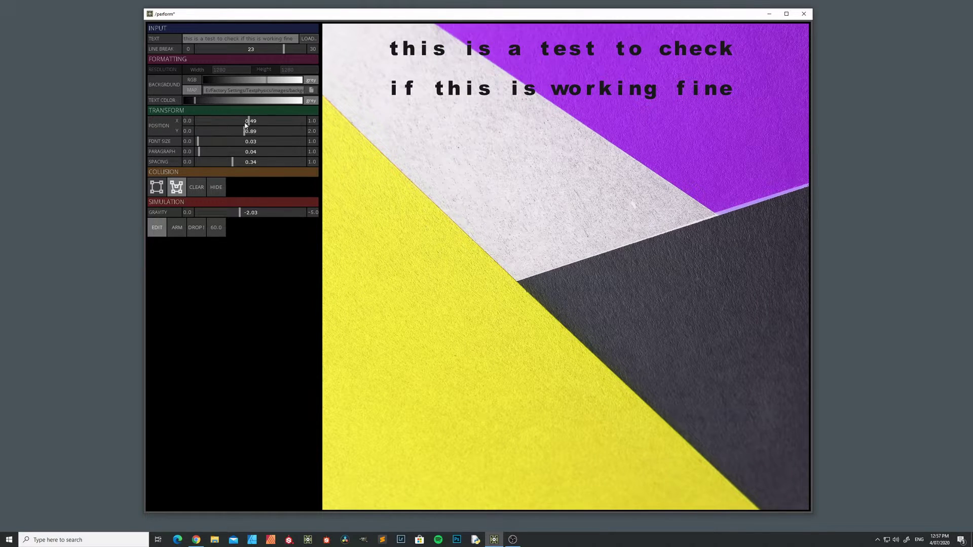
pyautogui.click(244, 121)
pyautogui.moveTo(244, 122); pyautogui.dragTo(264, 121)
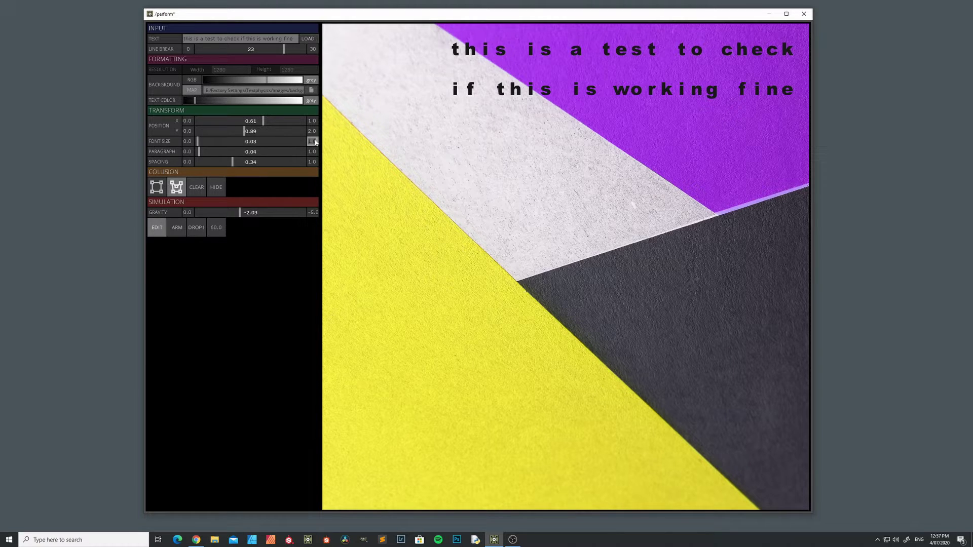
# Set the font size range maximum to 0.5, the font size to 0.02 and the spacing to 0.21
pyautogui.moveTo(315, 143); pyautogui.dragTo(281, 148)
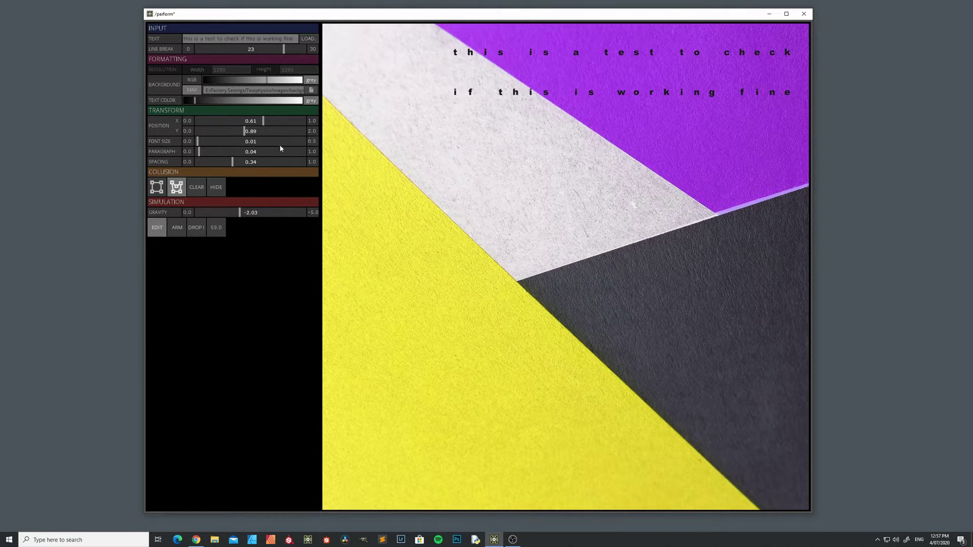
pyautogui.click(200, 142)
pyautogui.moveTo(200, 142); pyautogui.dragTo(219, 159)
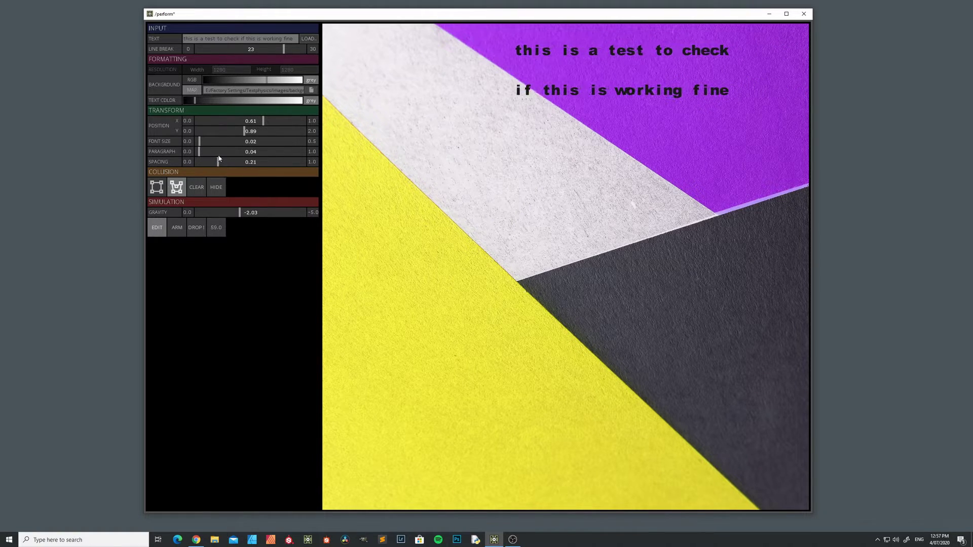
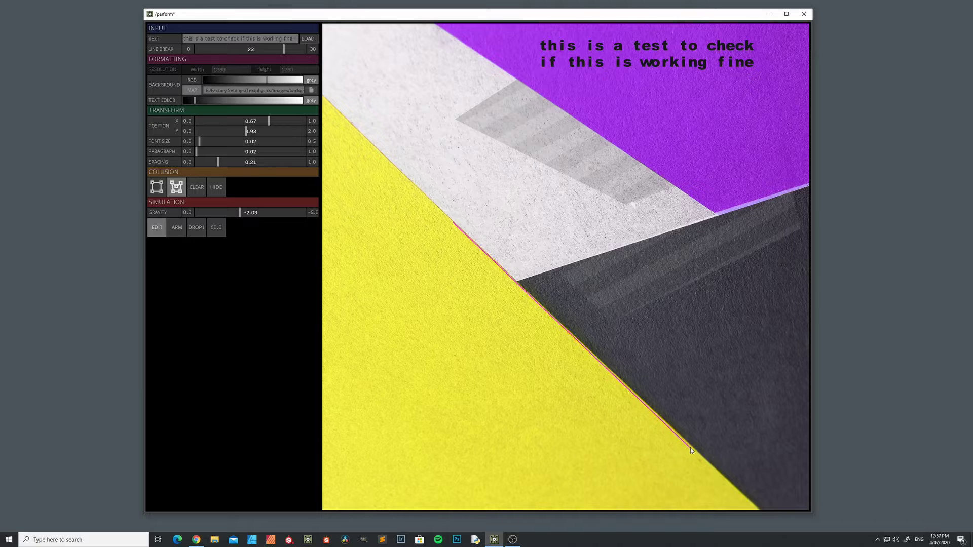
# Draw a four-sided collision polygon inside the yellow area, following its diagonal edge with the grey and black papers
pyautogui.click(694, 449)
pyautogui.click(571, 442)
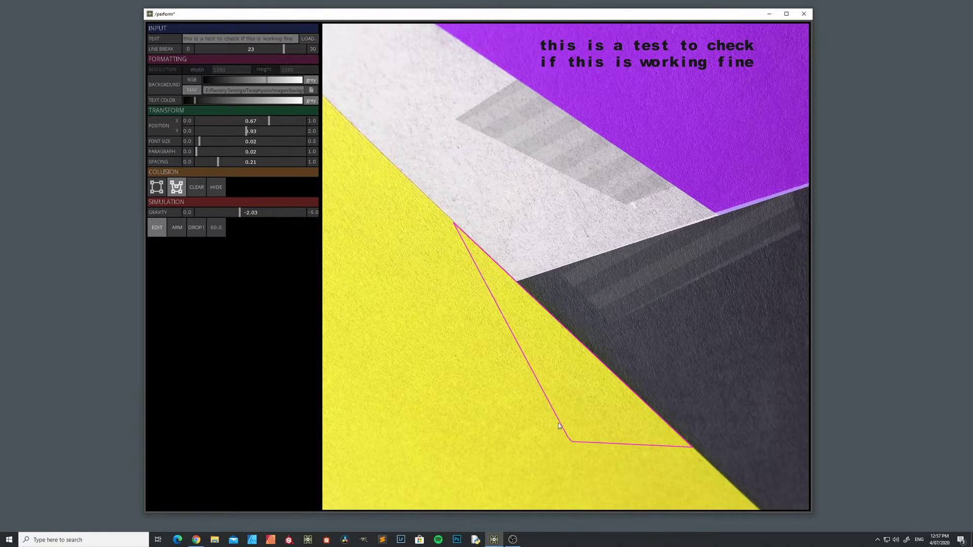
pyautogui.click(403, 259)
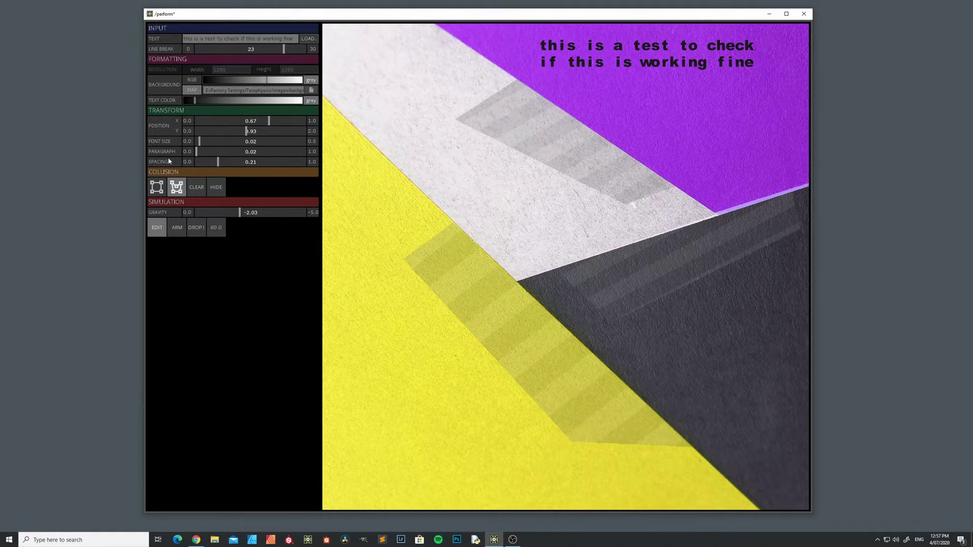
# Hide the collision polygons, arm and drop the text over the background, and return to edit mode
pyautogui.click(216, 187)
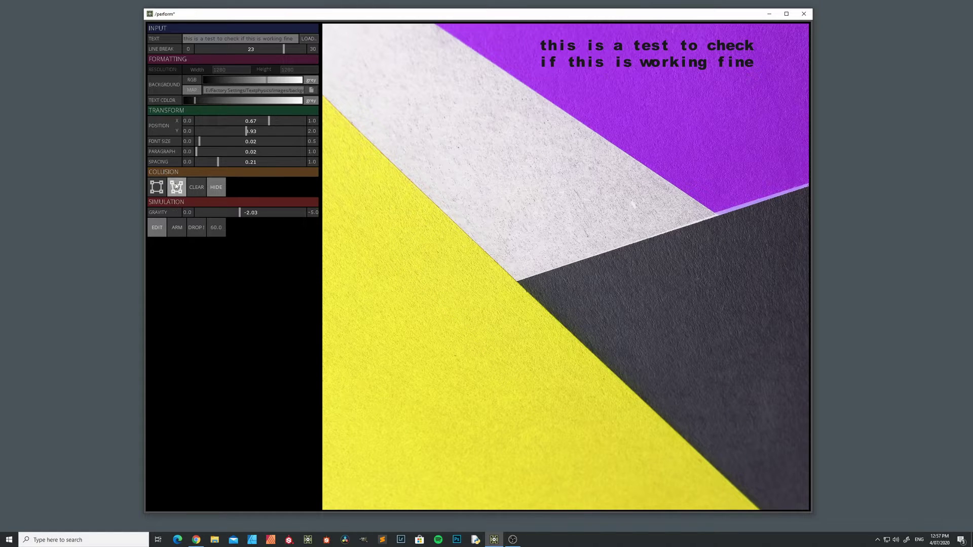
pyautogui.click(177, 229)
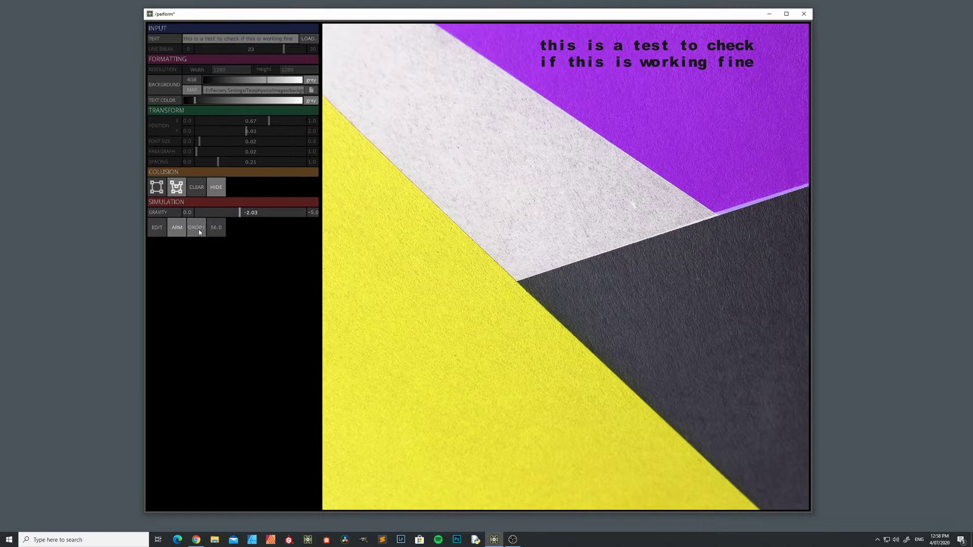
pyautogui.click(198, 230)
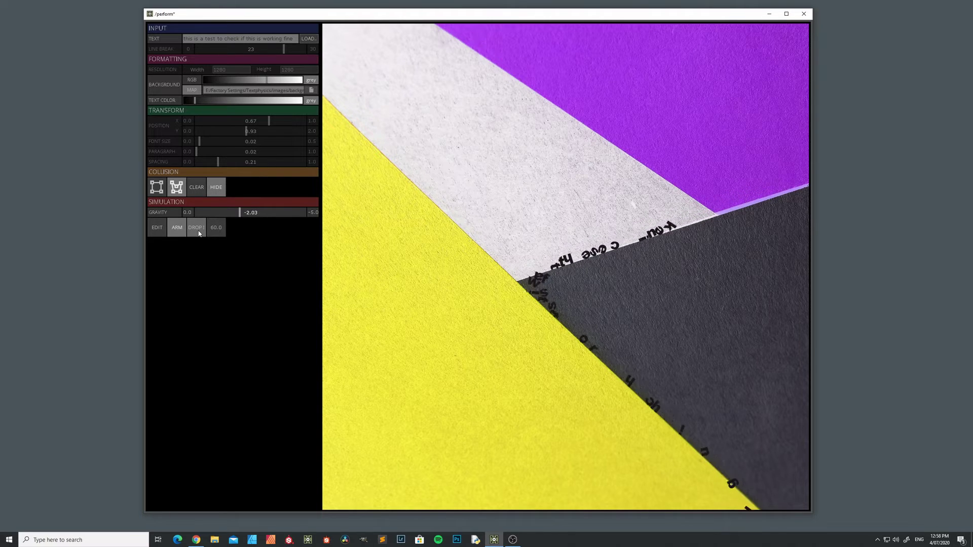
pyautogui.click(171, 233)
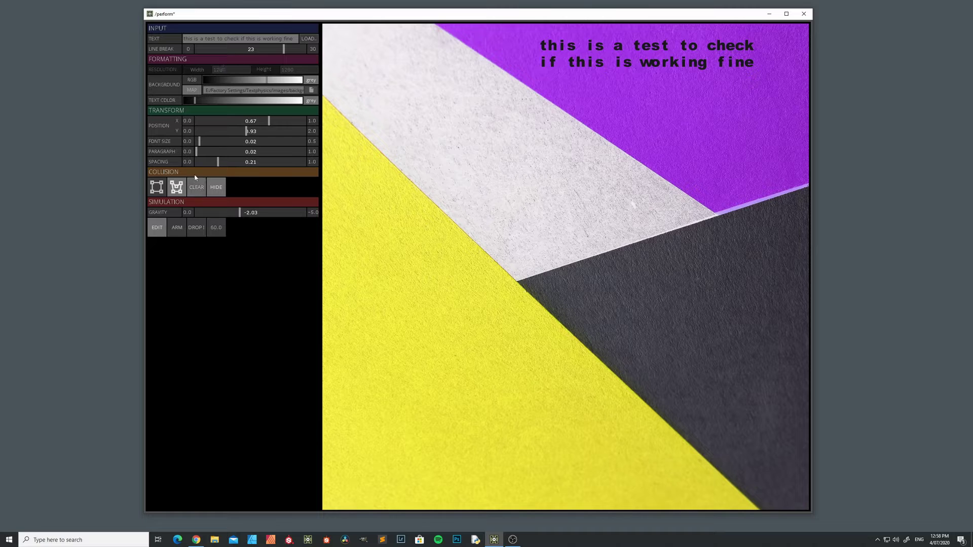
# Set the grey text color to white, and switch the text color to the hue range and set it to green
pyautogui.moveTo(196, 101); pyautogui.dragTo(296, 102)
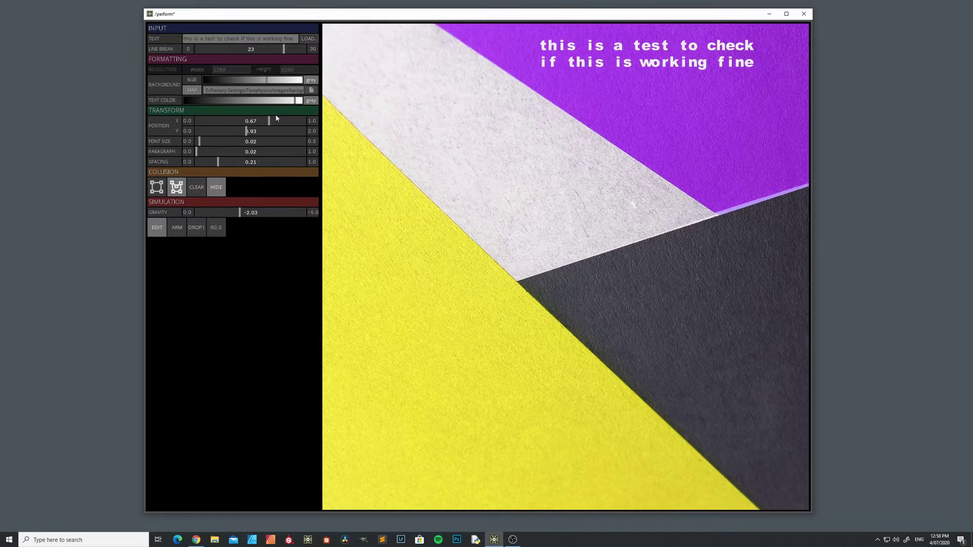
pyautogui.click(311, 101)
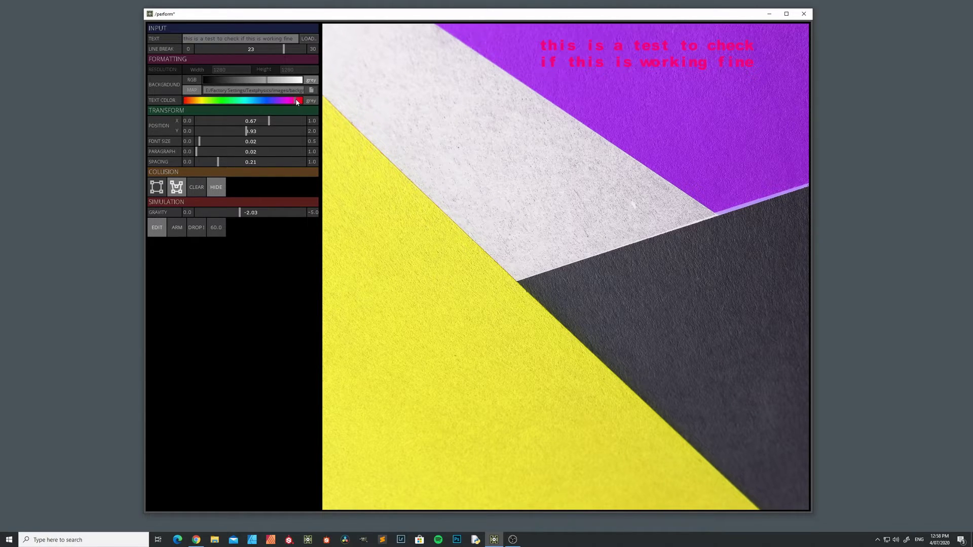
pyautogui.moveTo(262, 105); pyautogui.dragTo(222, 110)
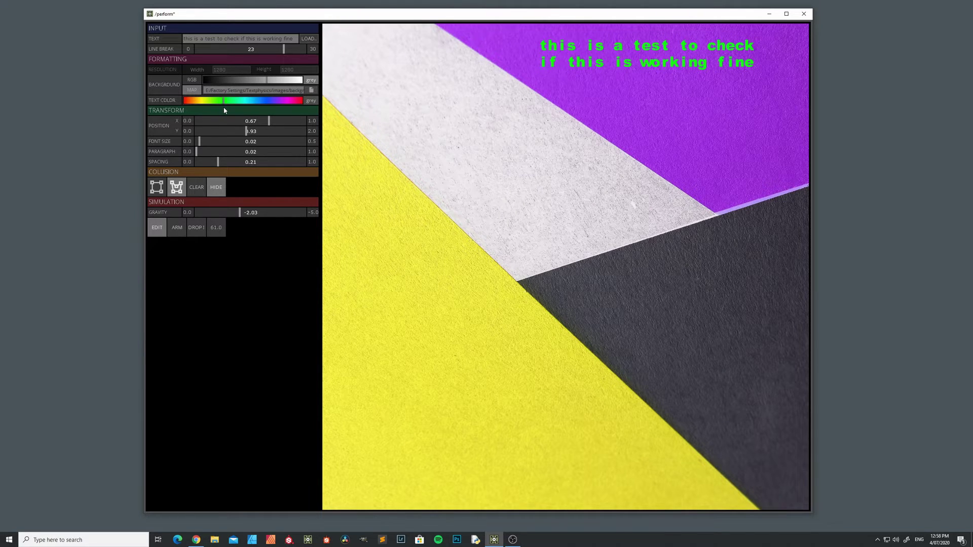
# Drop the green text onto the hidden collision polygons, and repeat the drop with the text color switched back to grey mode, ending in edit mode
pyautogui.click(177, 233)
pyautogui.click(198, 233)
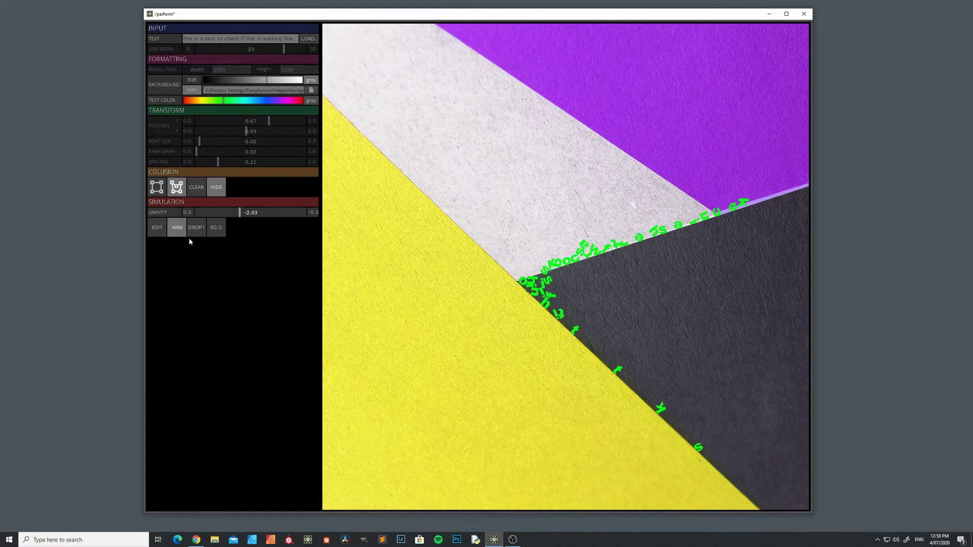
pyautogui.click(311, 100)
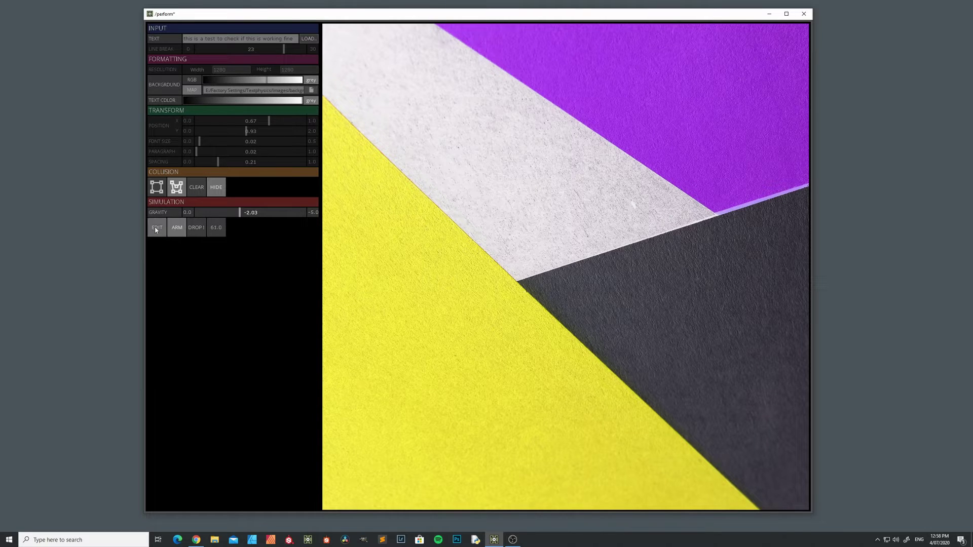
pyautogui.click(198, 229)
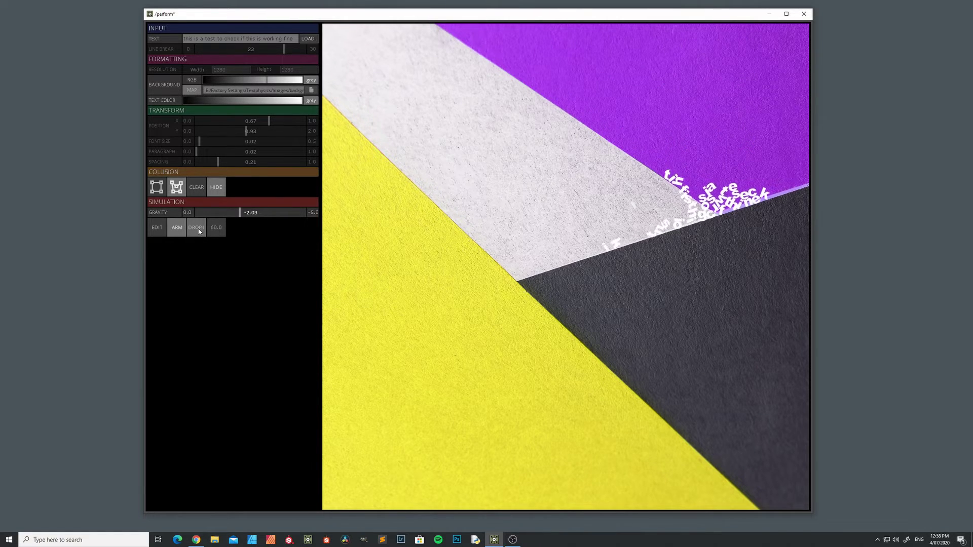
pyautogui.click(159, 229)
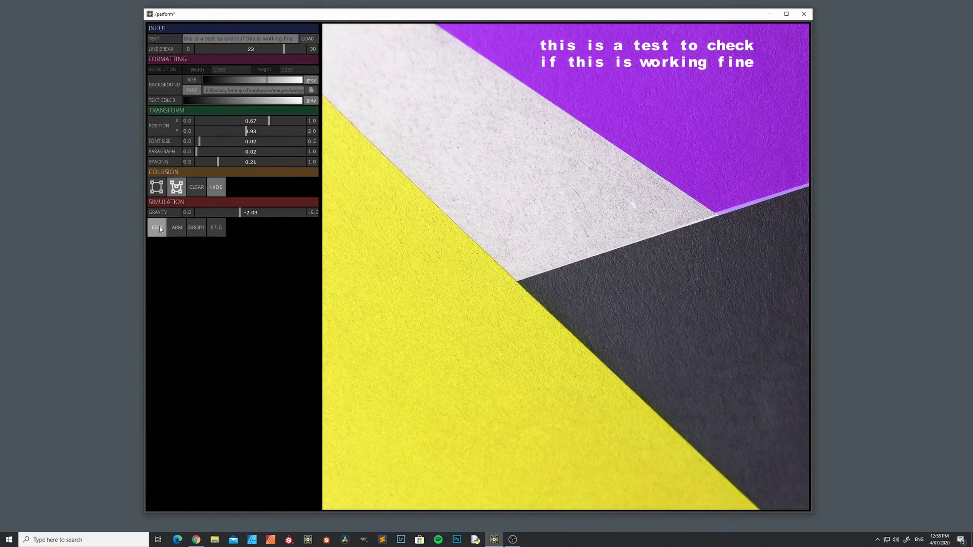
# Load background_1.png from the images folder as the background map
pyautogui.click(312, 91)
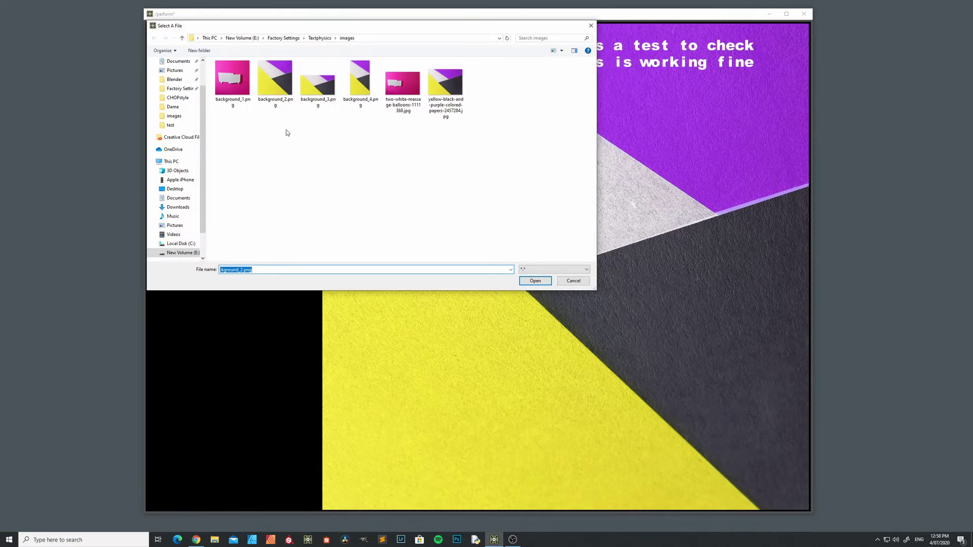
pyautogui.click(230, 80)
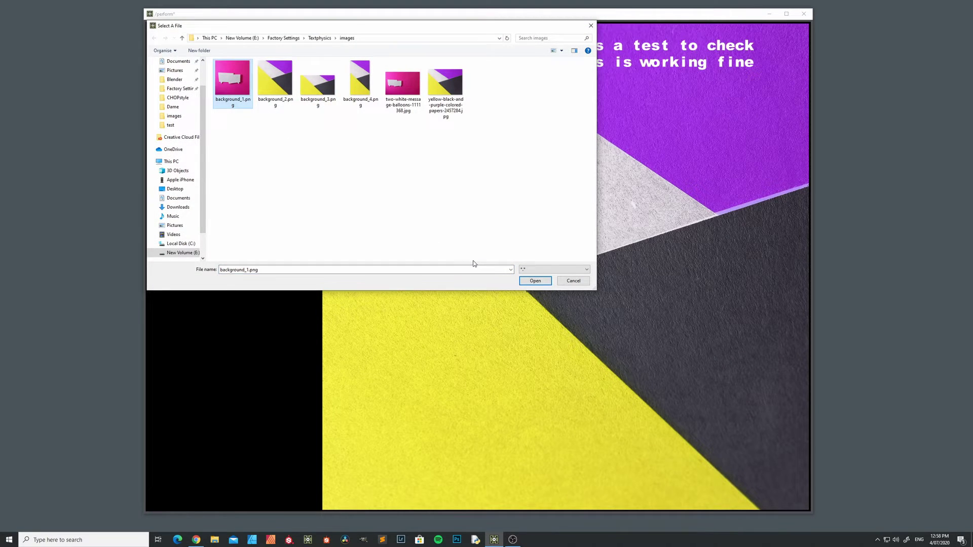
pyautogui.click(531, 280)
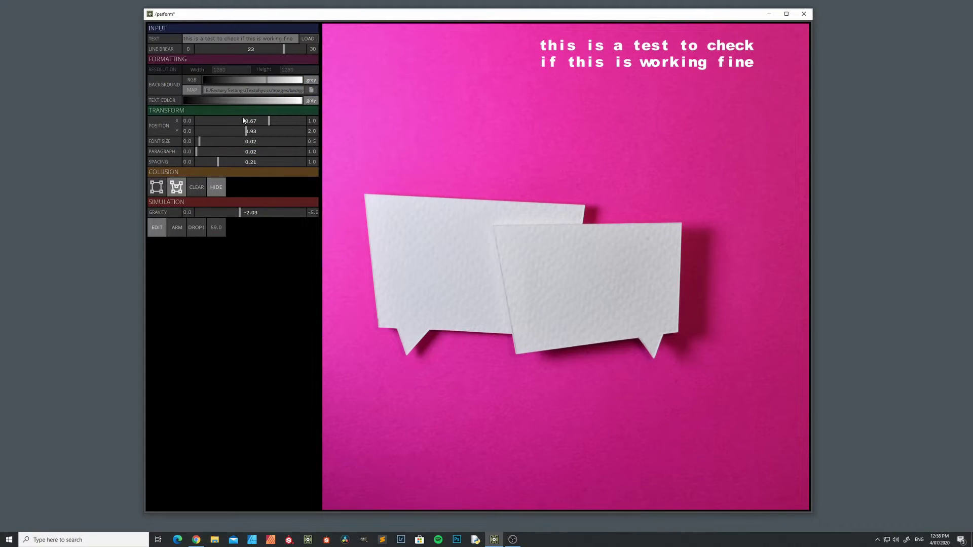
# Move the text to X 0.42 and Y 0.74, and unhide and clear the old collision polygons
pyautogui.moveTo(268, 122); pyautogui.dragTo(237, 132)
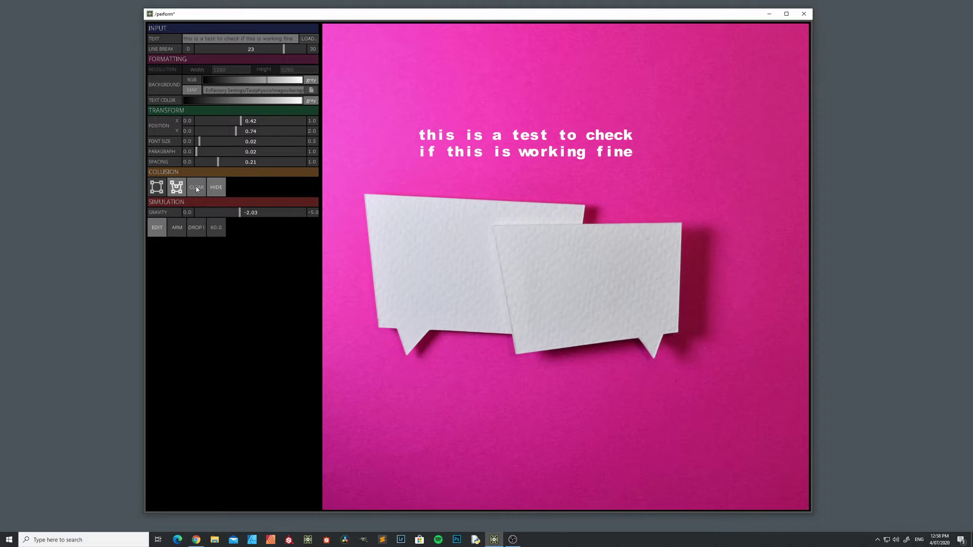
pyautogui.click(219, 191)
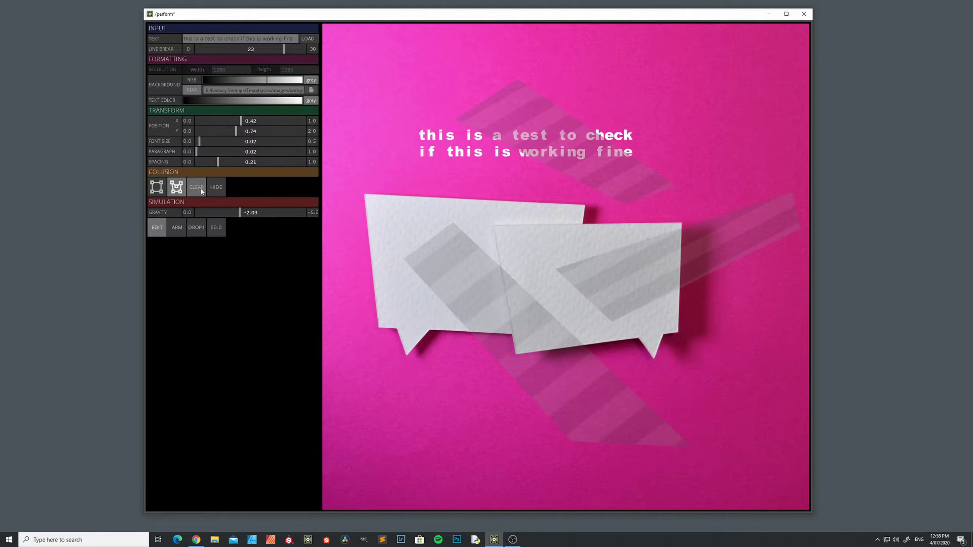
pyautogui.click(200, 188)
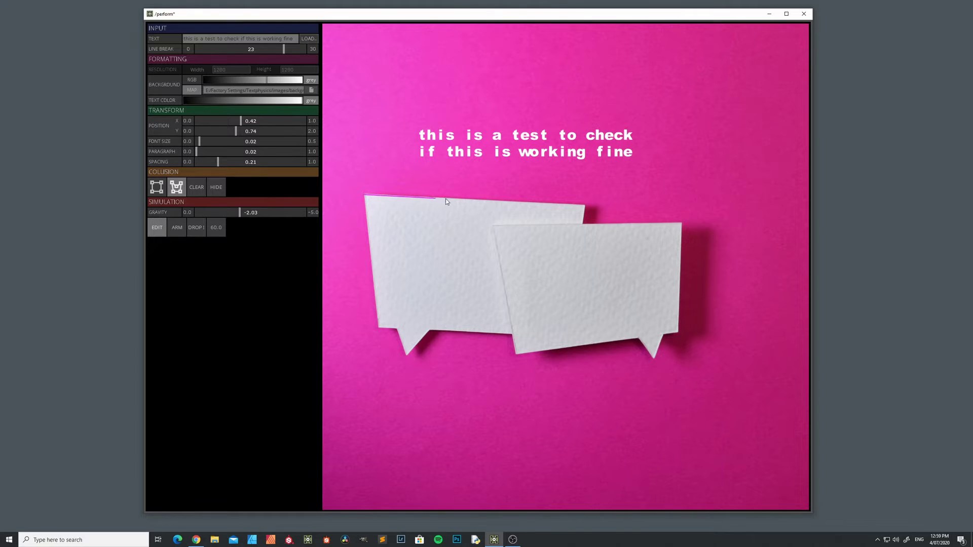
# Draw two four-sided collision polygons, a strip along the left speech bubble's upper edge and a larger one against the right bubble's upper and right edges
pyautogui.click(585, 206)
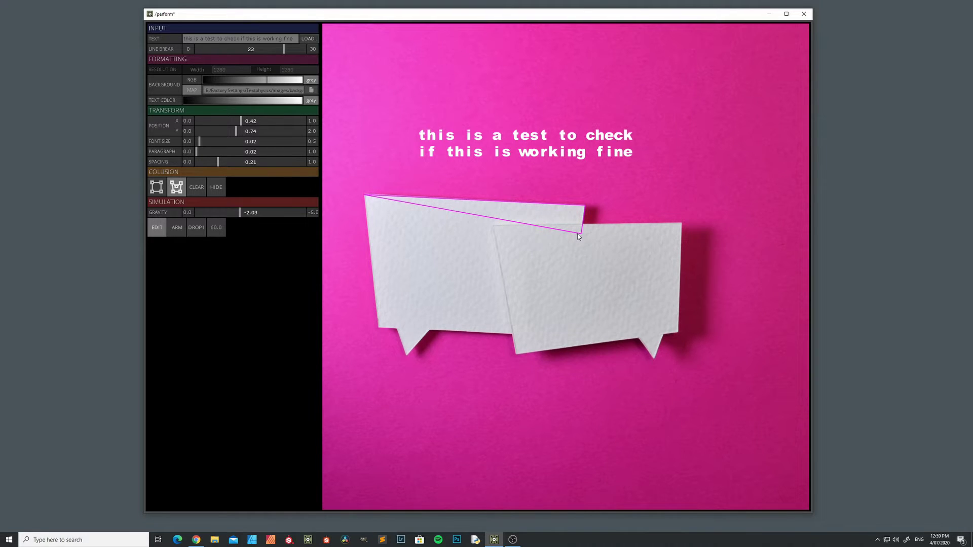
pyautogui.click(582, 233)
pyautogui.click(370, 239)
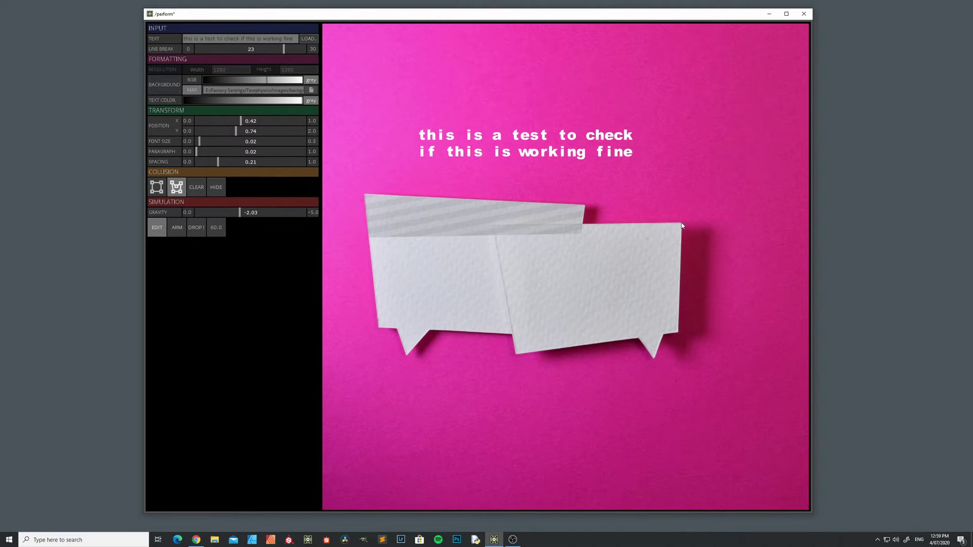
pyautogui.click(534, 225)
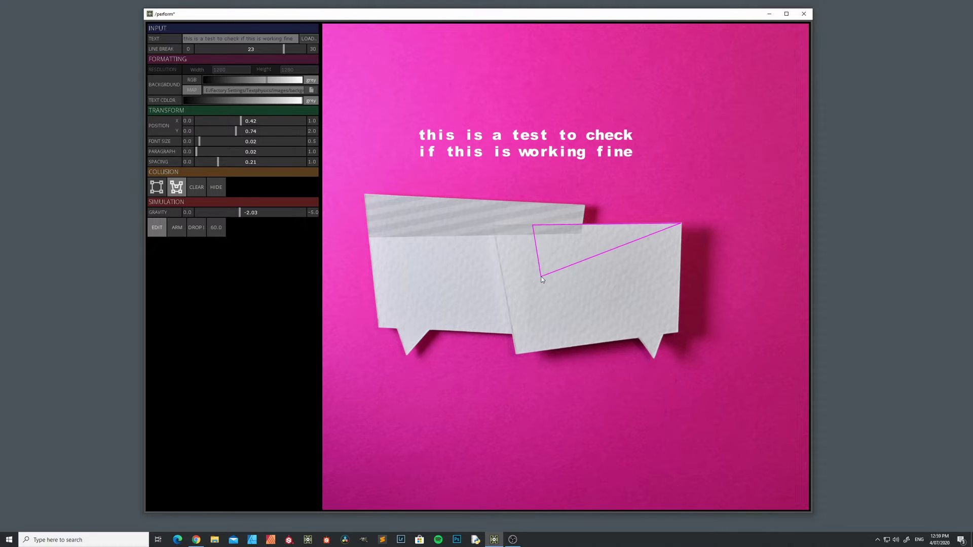
pyautogui.click(537, 274)
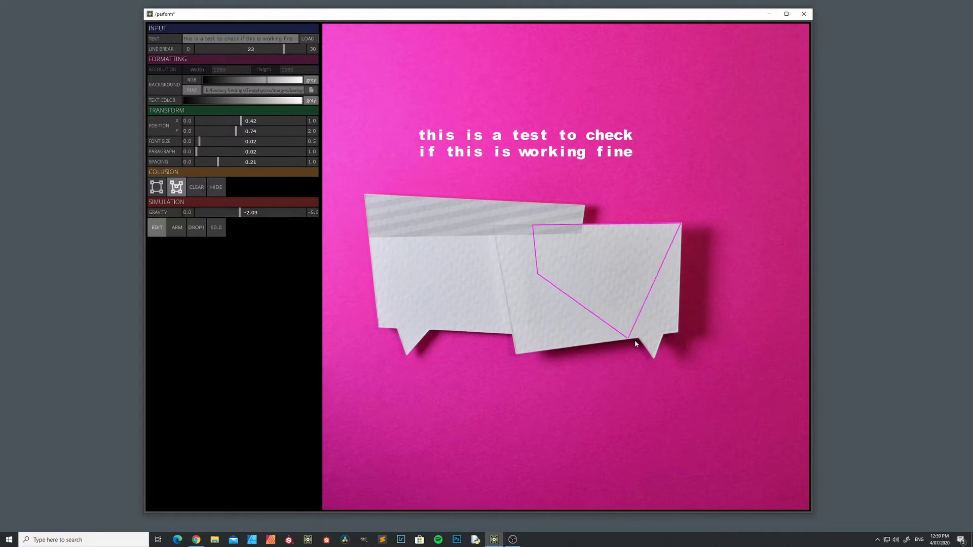
pyautogui.click(677, 337)
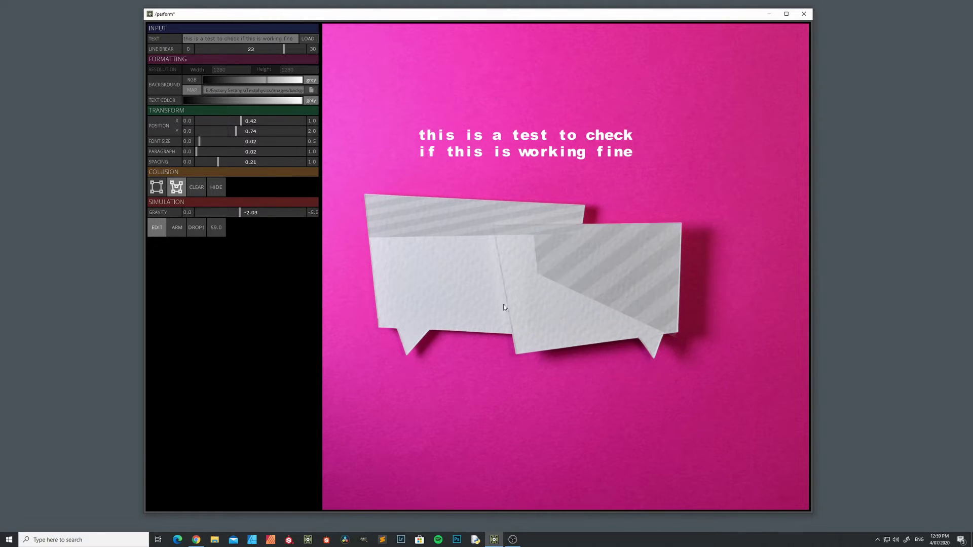
# Hide the new collision polygons, arm the simulation and drop the text onto the speech bubbles
pyautogui.click(217, 187)
pyautogui.click(175, 227)
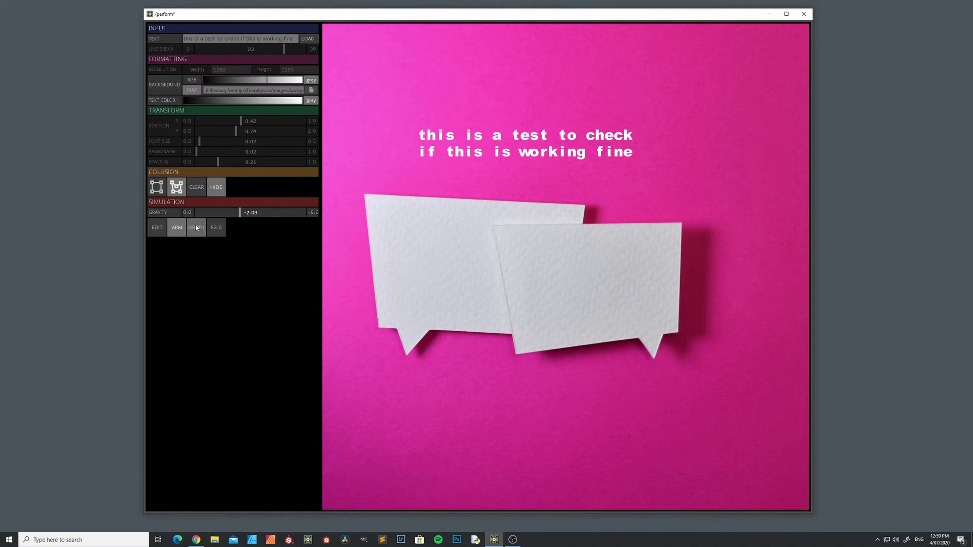
pyautogui.click(197, 228)
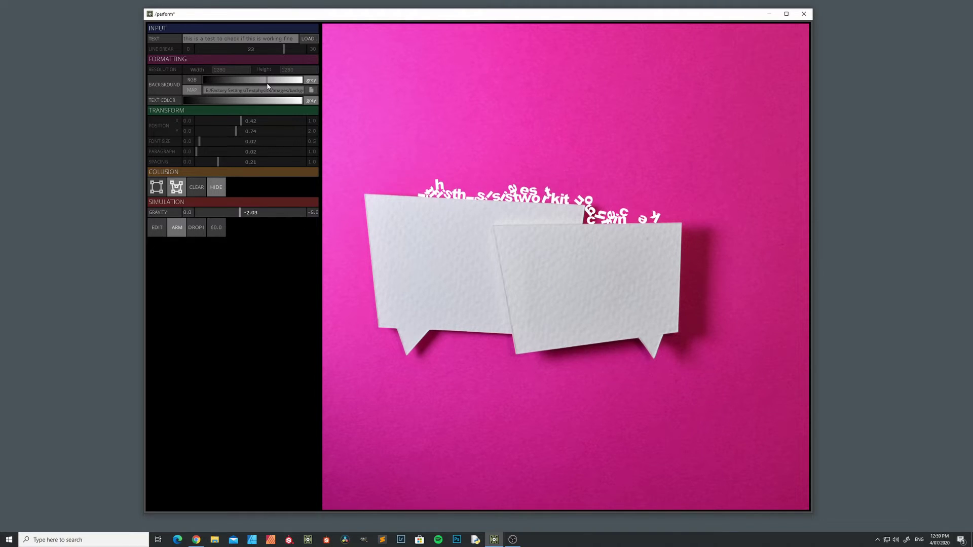
# Darken the grey text color to near black, and return to edit mode with the collision polygons shown
pyautogui.click(206, 100)
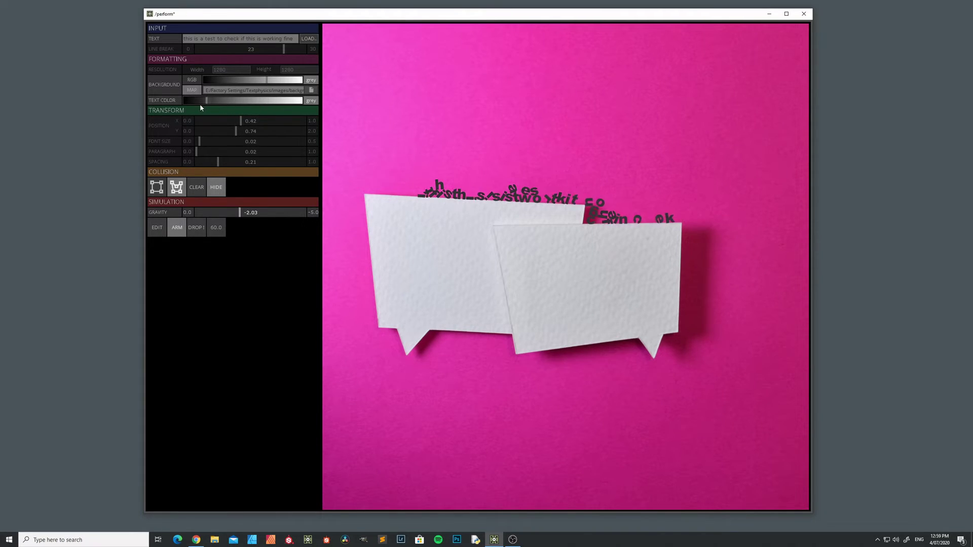
pyautogui.moveTo(200, 105); pyautogui.dragTo(193, 104)
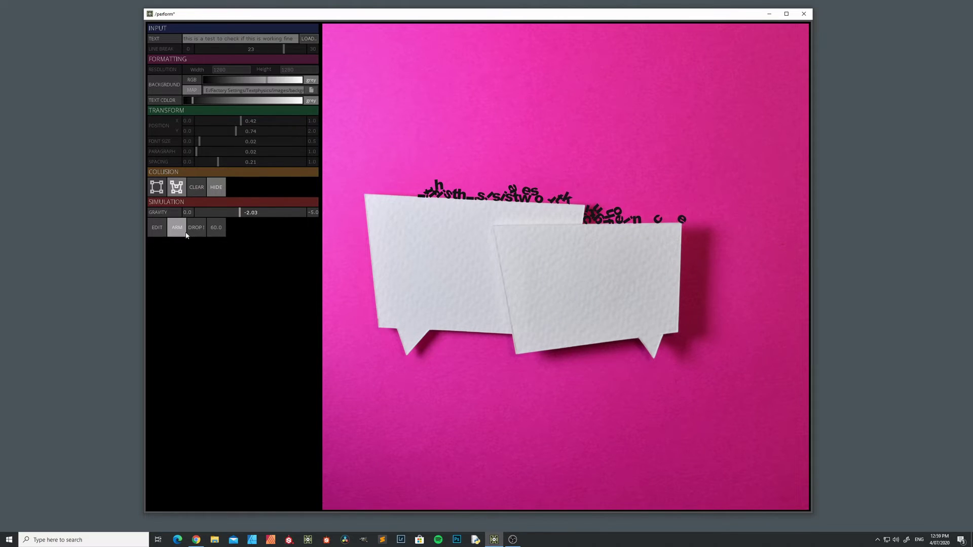
pyautogui.click(158, 229)
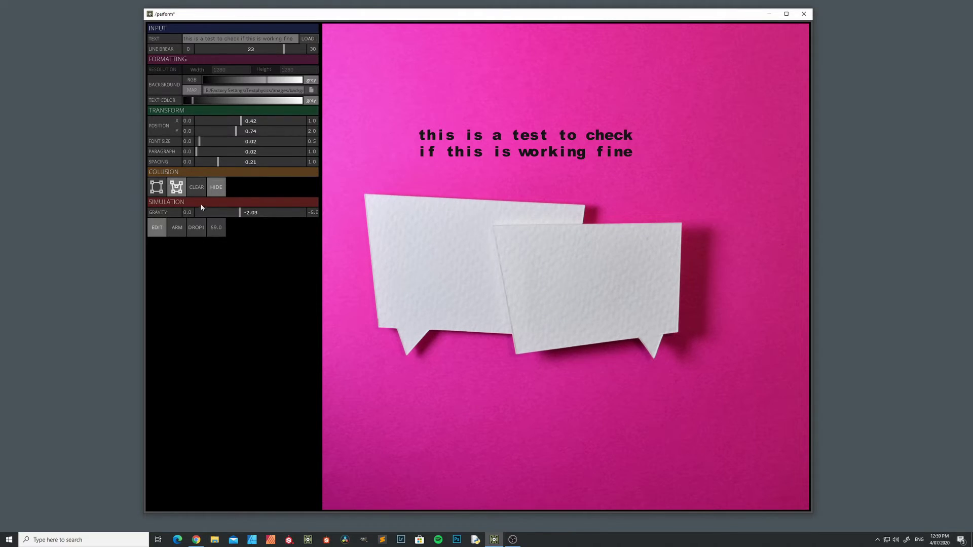
pyautogui.click(218, 190)
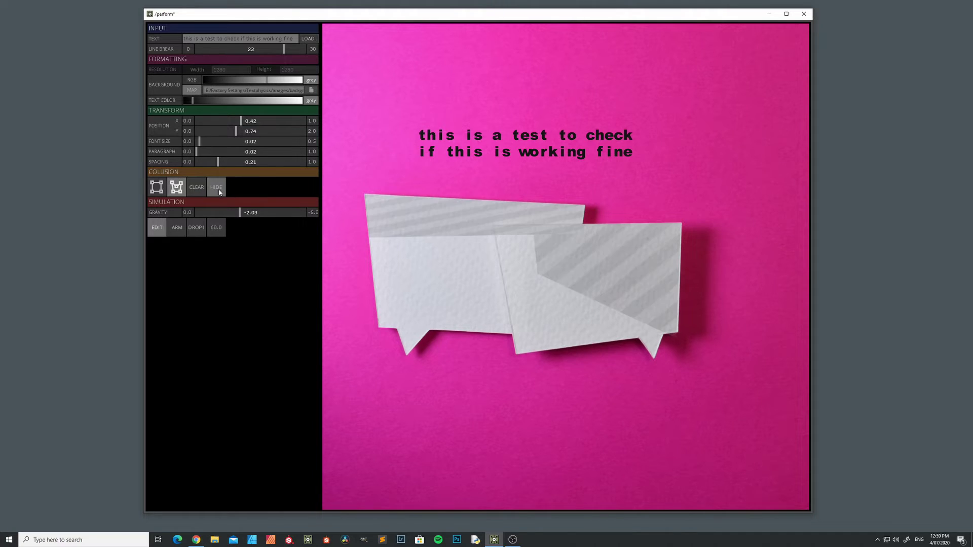
# Clear the collision polygons, then set the text's Y position to 0.52, font size and paragraph to 0.03, and spacing to 0.25
pyautogui.click(197, 191)
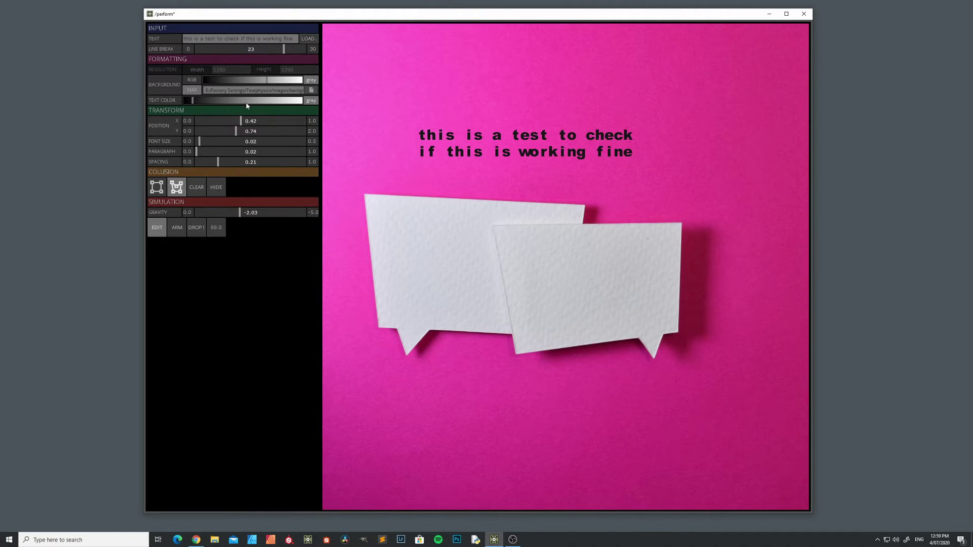
pyautogui.moveTo(236, 132); pyautogui.dragTo(224, 133)
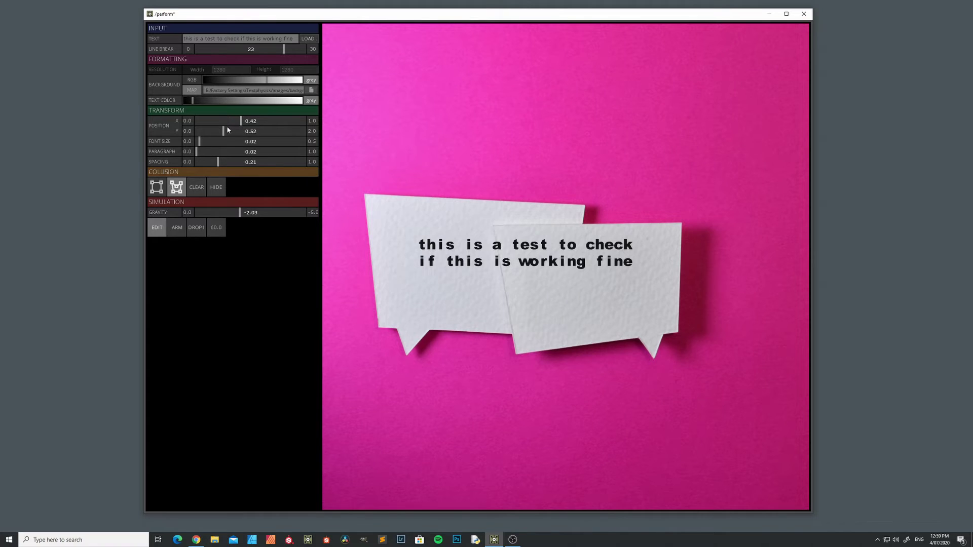
pyautogui.moveTo(220, 167); pyautogui.dragTo(200, 141)
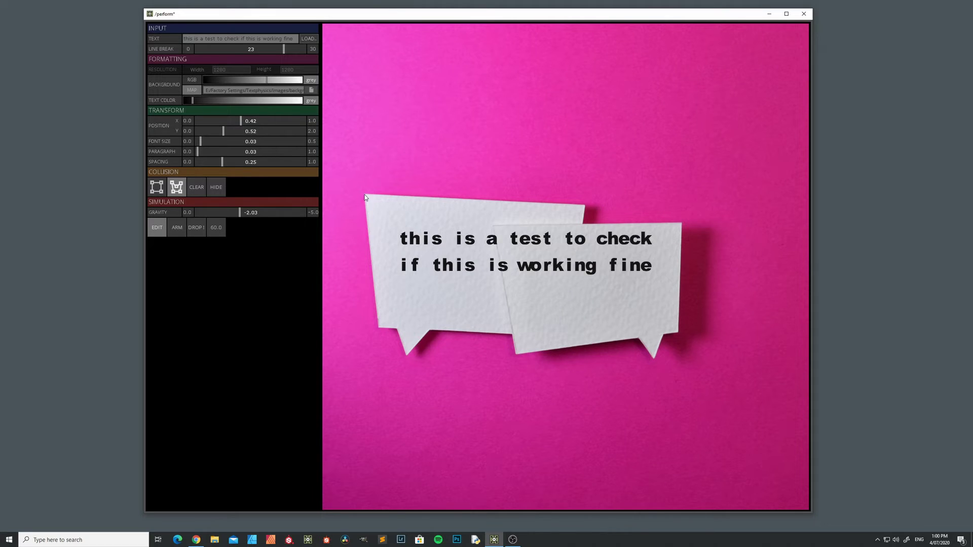
# Draw collision polygons outside the left speech bubble, along its left edge, beside its tail and beneath its lower edge
pyautogui.click(379, 329)
pyautogui.click(359, 350)
pyautogui.click(338, 175)
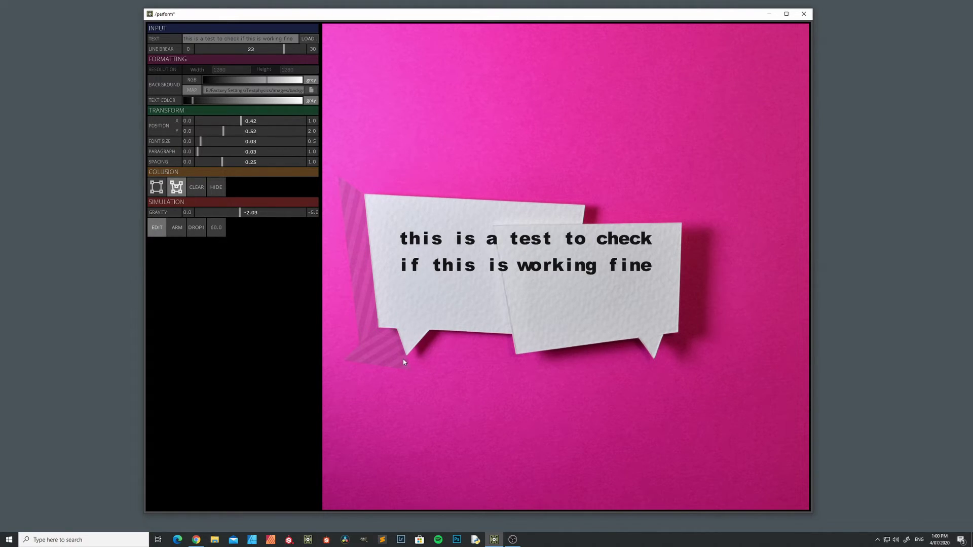
pyautogui.click(430, 332)
pyautogui.click(520, 376)
pyautogui.click(514, 355)
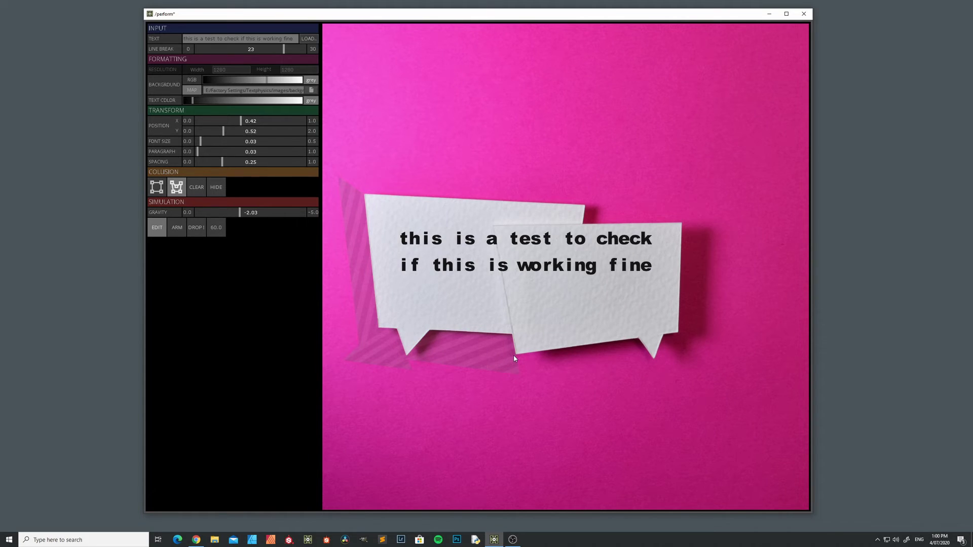
# Draw collision polygons outside the right speech bubble, beneath its lower edge, beside its tail and along its right edge
pyautogui.click(638, 340)
pyautogui.click(665, 375)
pyautogui.click(506, 387)
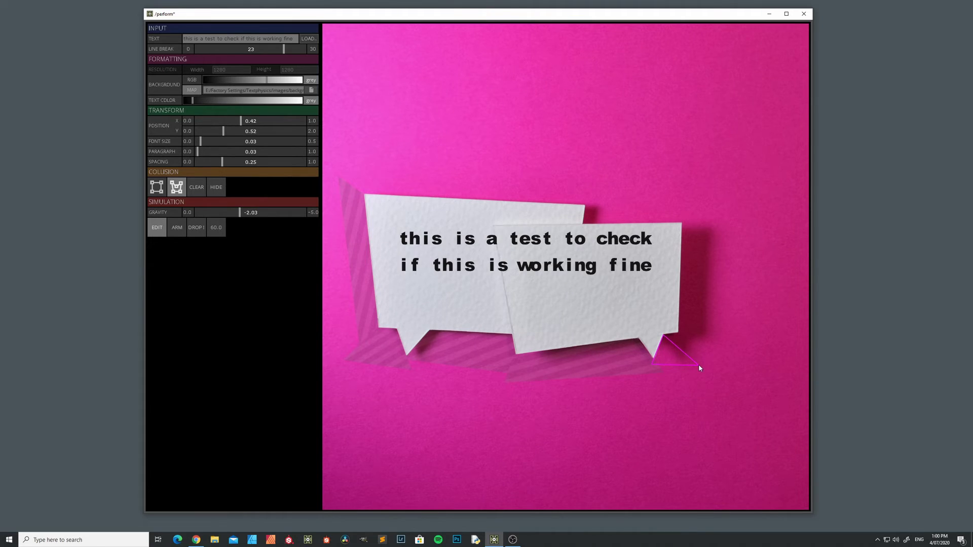
pyautogui.click(705, 330)
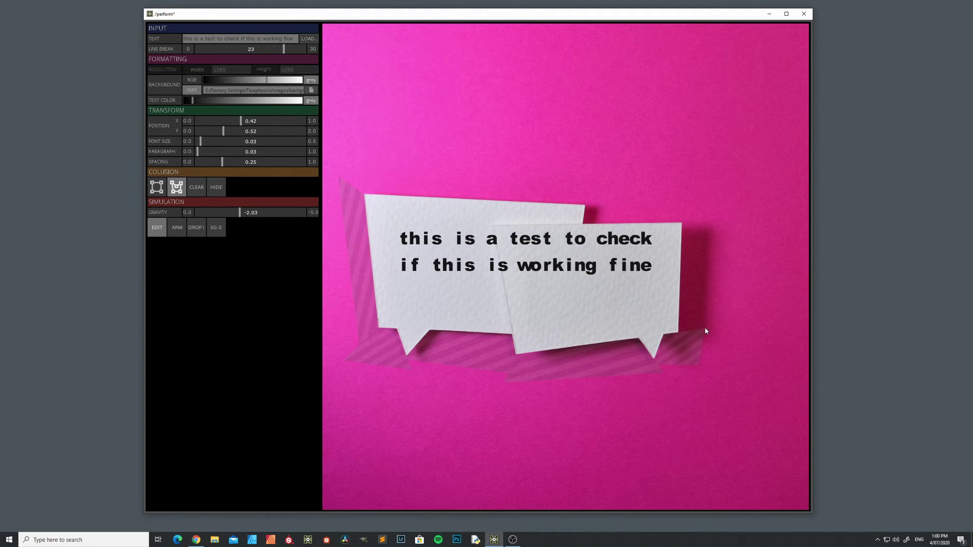
pyautogui.click(678, 335)
pyautogui.click(683, 183)
pyautogui.click(716, 180)
pyautogui.click(714, 356)
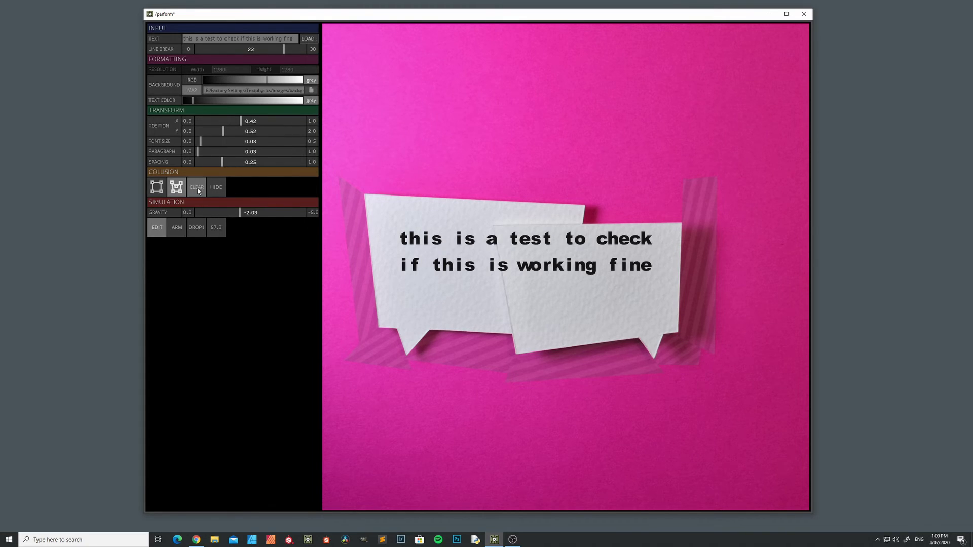
# Hide the collision polygons, arm the simulation and drop the text inside the speech bubbles
pyautogui.click(216, 187)
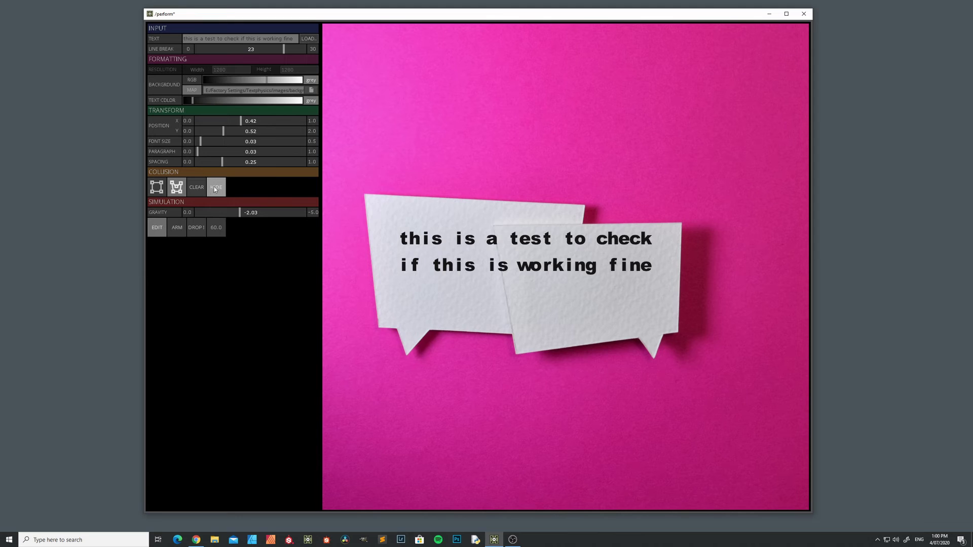
pyautogui.click(178, 232)
pyautogui.click(196, 231)
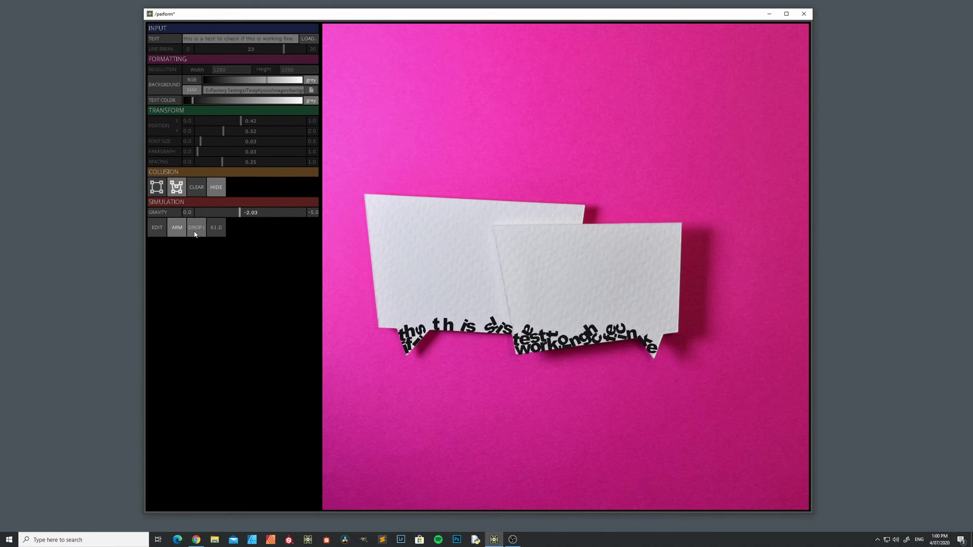
# Reset the text in edit mode, re-arm the simulation and repeat the drop inside the speech bubbles
pyautogui.click(156, 229)
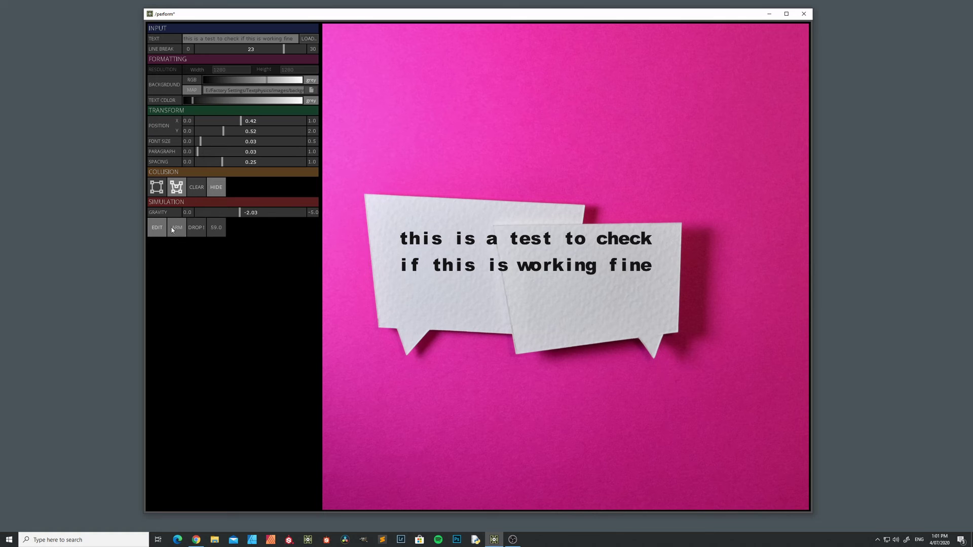
pyautogui.click(178, 229)
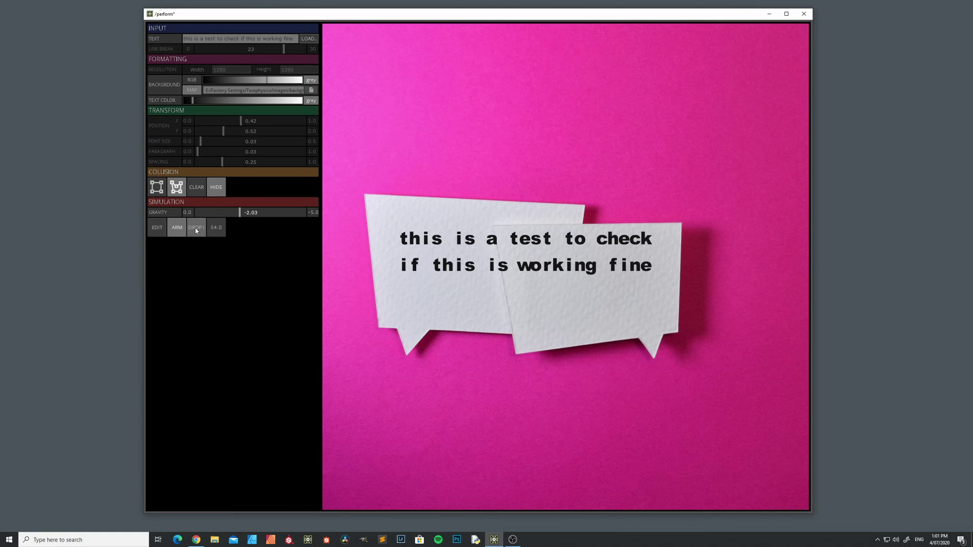
pyautogui.click(195, 229)
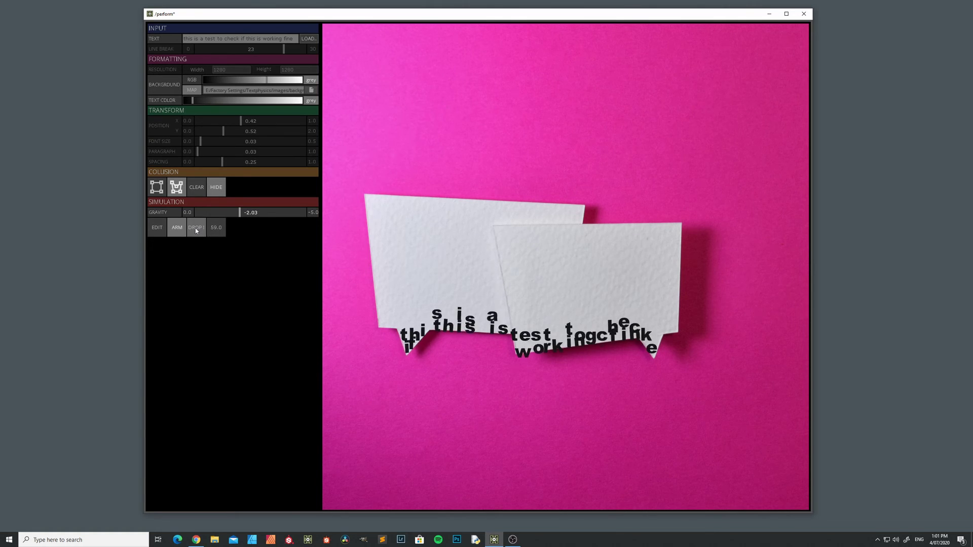
pyautogui.click(196, 228)
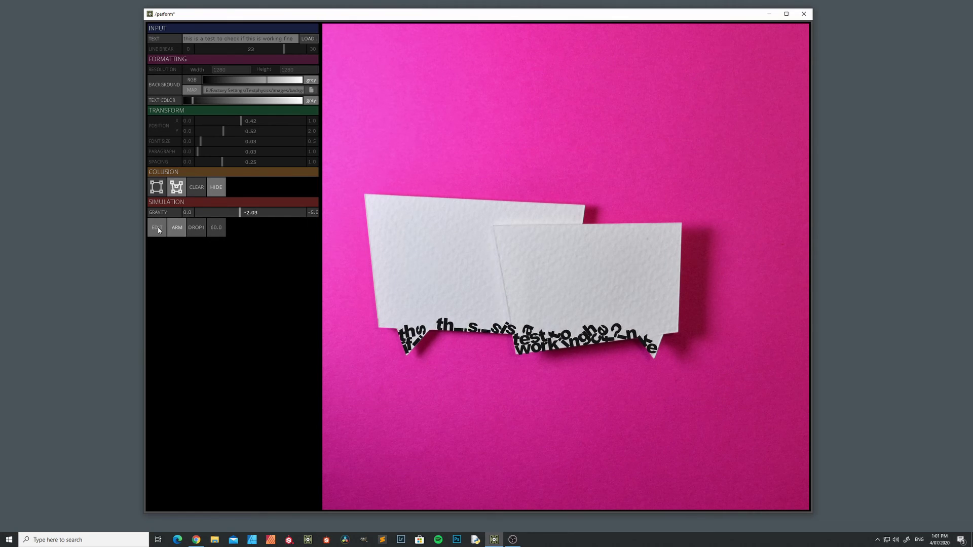
pyautogui.click(178, 227)
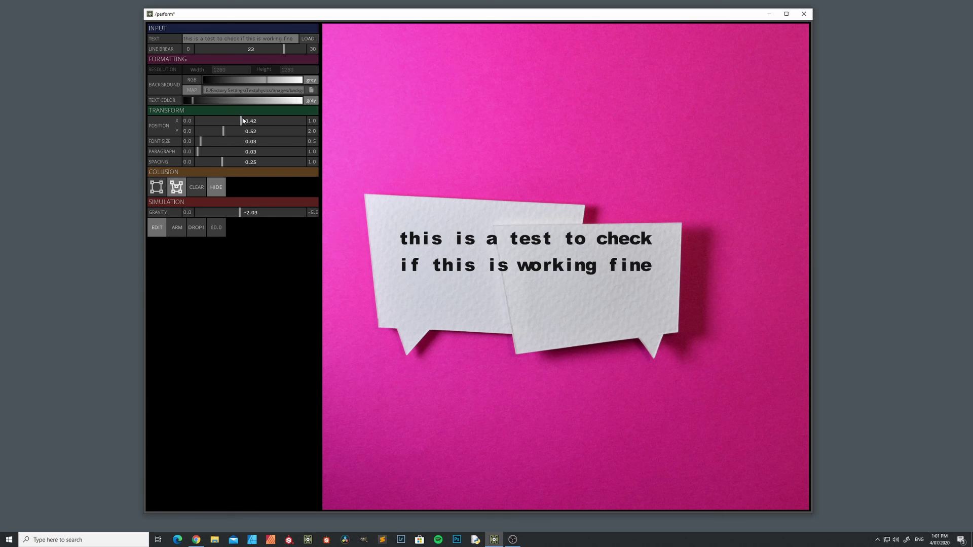
# Move the text to position X 0.4 and Y 0.5
pyautogui.moveTo(243, 121); pyautogui.dragTo(241, 123)
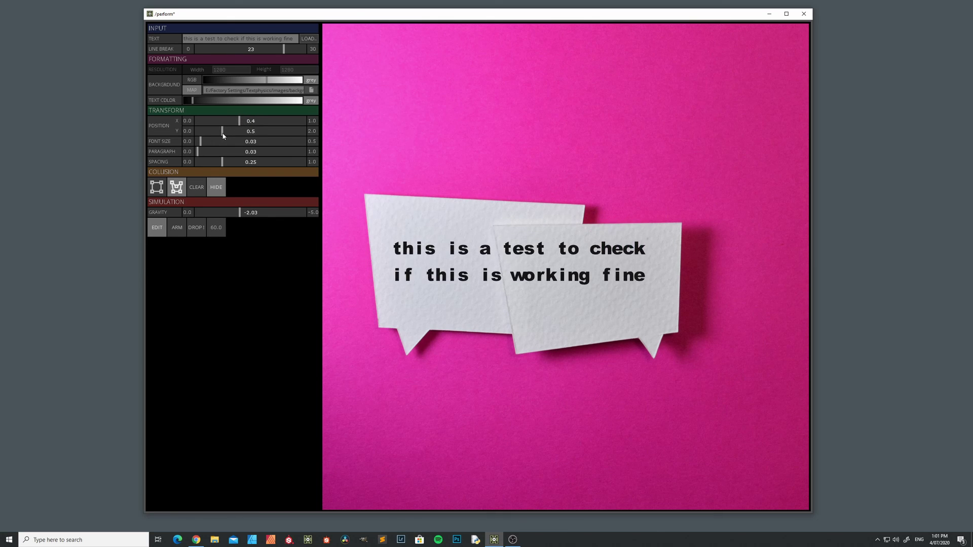
pyautogui.moveTo(224, 134); pyautogui.dragTo(222, 134)
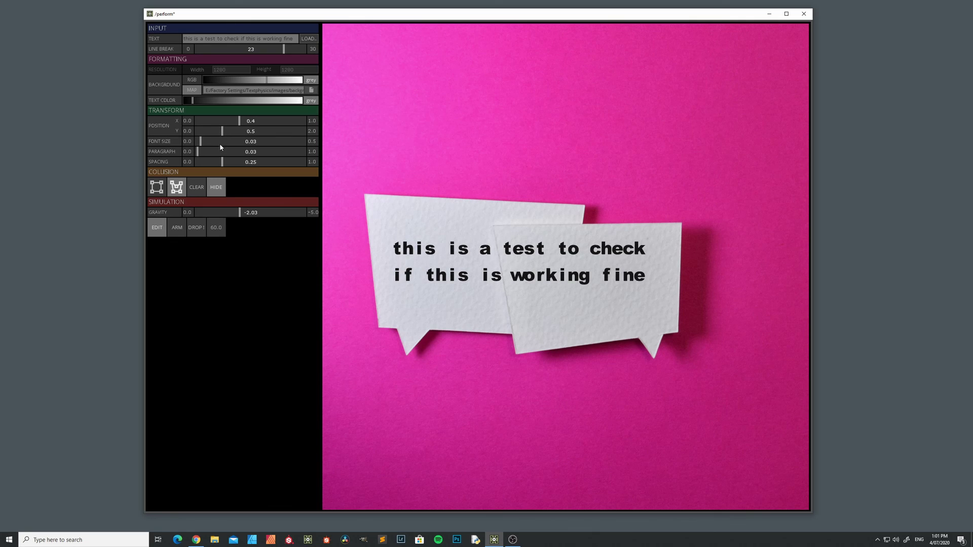